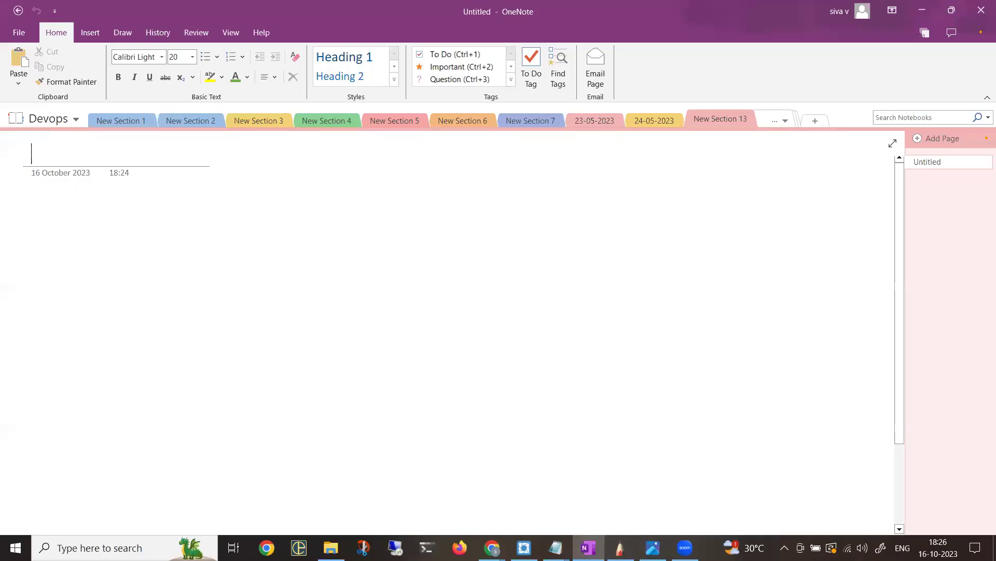
# Handwrite 'morning — 6:30 — 7:45 Am IST' in black ink
pyautogui.moveTo(263, 214)
pyautogui.mouseDown()
pyautogui.moveTo(327, 225)
pyautogui.moveTo(404, 211)
pyautogui.mouseUp()
pyautogui.moveTo(411, 212); pyautogui.dragTo(458, 216)
pyautogui.moveTo(464, 206); pyautogui.dragTo(470, 219)
pyautogui.moveTo(475, 206)
pyautogui.mouseDown()
pyautogui.moveTo(483, 217)
pyautogui.moveTo(496, 202)
pyautogui.moveTo(535, 212)
pyautogui.moveTo(556, 197)
pyautogui.mouseUp()
pyautogui.moveTo(550, 199); pyautogui.dragTo(549, 210)
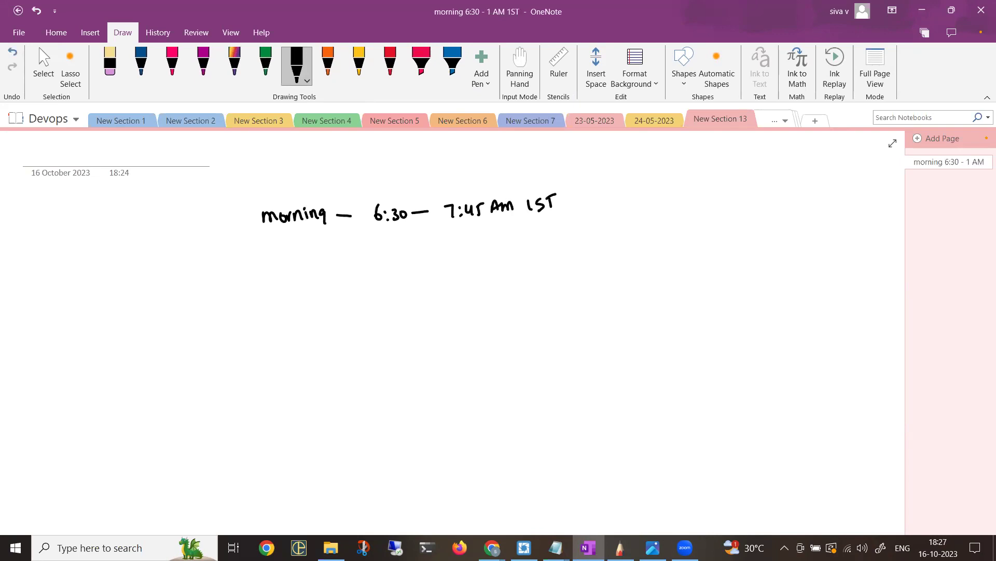
# Write 'daily batch' on the left with an underlined '(M-F)' beneath it
pyautogui.moveTo(111, 238)
pyautogui.mouseDown()
pyautogui.moveTo(113, 246)
pyautogui.moveTo(127, 240)
pyautogui.mouseUp()
pyautogui.moveTo(131, 237)
pyautogui.mouseDown()
pyautogui.moveTo(134, 224)
pyautogui.moveTo(137, 239)
pyautogui.mouseUp()
pyautogui.moveTo(147, 220); pyautogui.dragTo(156, 234)
pyautogui.moveTo(162, 227); pyautogui.dragTo(176, 233)
pyautogui.moveTo(181, 219); pyautogui.dragTo(186, 231)
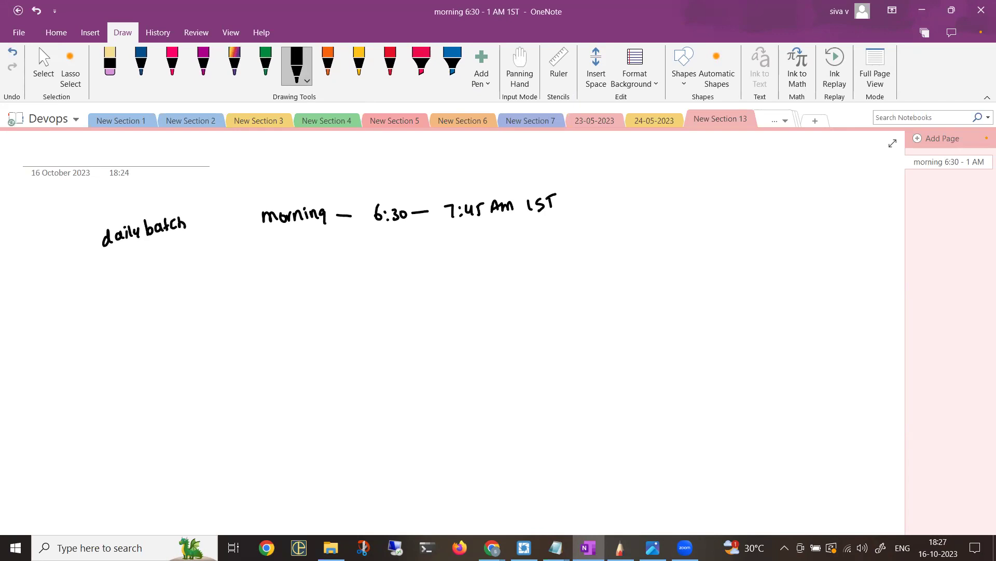
pyautogui.moveTo(114, 272)
pyautogui.mouseDown()
pyautogui.moveTo(114, 287)
pyautogui.moveTo(125, 285)
pyautogui.mouseUp()
pyautogui.moveTo(129, 281)
pyautogui.mouseDown()
pyautogui.moveTo(146, 268)
pyautogui.moveTo(153, 284)
pyautogui.moveTo(104, 303)
pyautogui.mouseUp()
pyautogui.moveTo(113, 306); pyautogui.dragTo(141, 296)
pyautogui.click(39, 47)
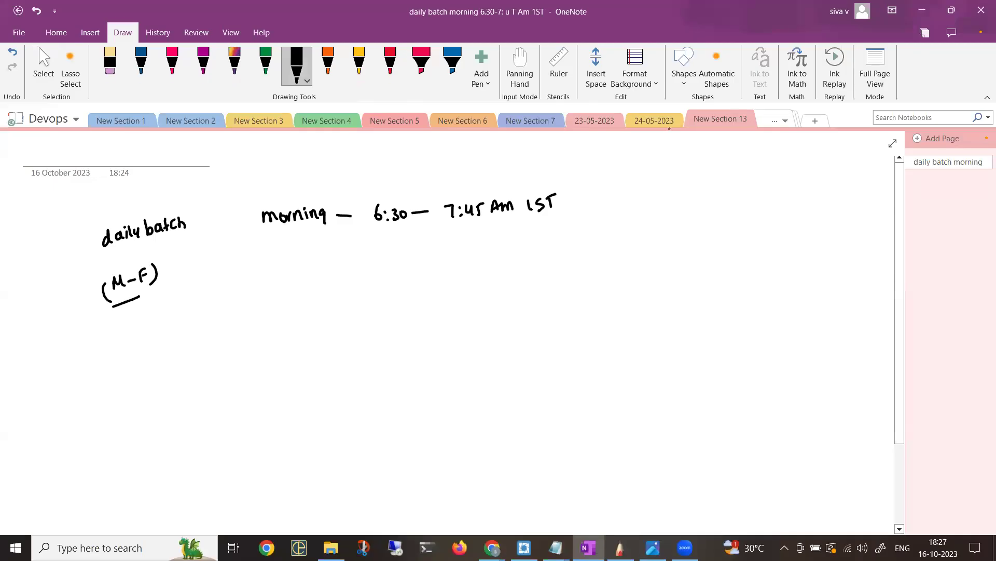
# Handwrite an underlined 'OCT 25th' at the top right of the page
pyautogui.moveTo(663, 184); pyautogui.dragTo(675, 192)
pyautogui.moveTo(678, 183)
pyautogui.mouseDown()
pyautogui.moveTo(707, 195)
pyautogui.moveTo(713, 181)
pyautogui.mouseUp()
pyautogui.moveTo(720, 176); pyautogui.dragTo(730, 187)
pyautogui.moveTo(689, 210); pyautogui.dragTo(723, 203)
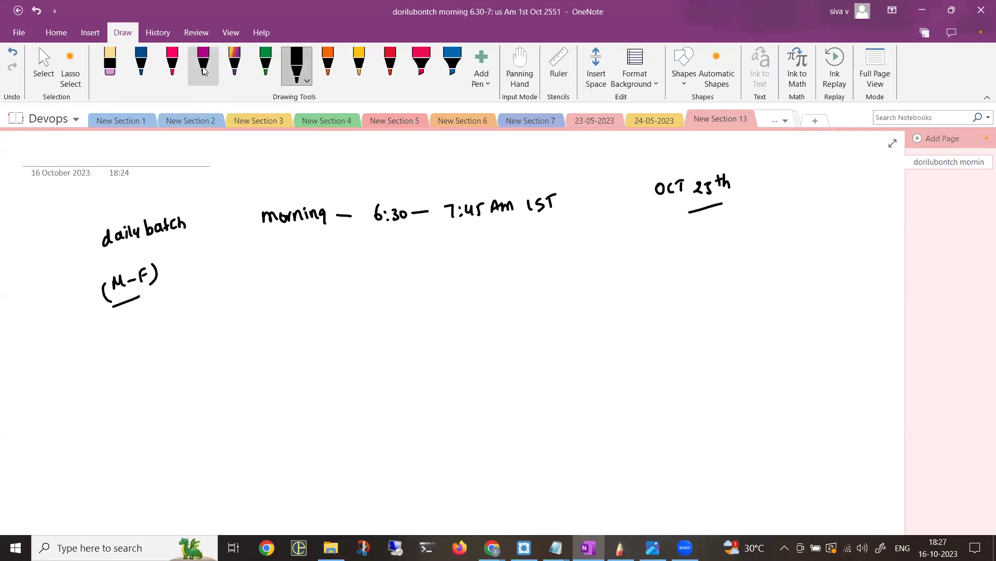
# Write '(Devops Job ready Mastery program)' in magenta near the page centre
pyautogui.click(204, 66)
pyautogui.moveTo(304, 273); pyautogui.dragTo(308, 286)
pyautogui.moveTo(318, 281); pyautogui.dragTo(337, 273)
pyautogui.moveTo(343, 273)
pyautogui.mouseDown()
pyautogui.moveTo(352, 288)
pyautogui.moveTo(395, 285)
pyautogui.moveTo(405, 273)
pyautogui.moveTo(416, 282)
pyautogui.mouseUp()
pyautogui.moveTo(434, 269)
pyautogui.mouseDown()
pyautogui.moveTo(471, 276)
pyautogui.moveTo(483, 262)
pyautogui.moveTo(479, 282)
pyautogui.moveTo(546, 271)
pyautogui.mouseUp()
pyautogui.click(458, 270)
pyautogui.moveTo(548, 264); pyautogui.dragTo(563, 261)
pyautogui.moveTo(563, 261)
pyautogui.mouseDown()
pyautogui.moveTo(568, 274)
pyautogui.moveTo(623, 263)
pyautogui.moveTo(666, 274)
pyautogui.mouseUp()
pyautogui.moveTo(297, 273); pyautogui.dragTo(293, 298)
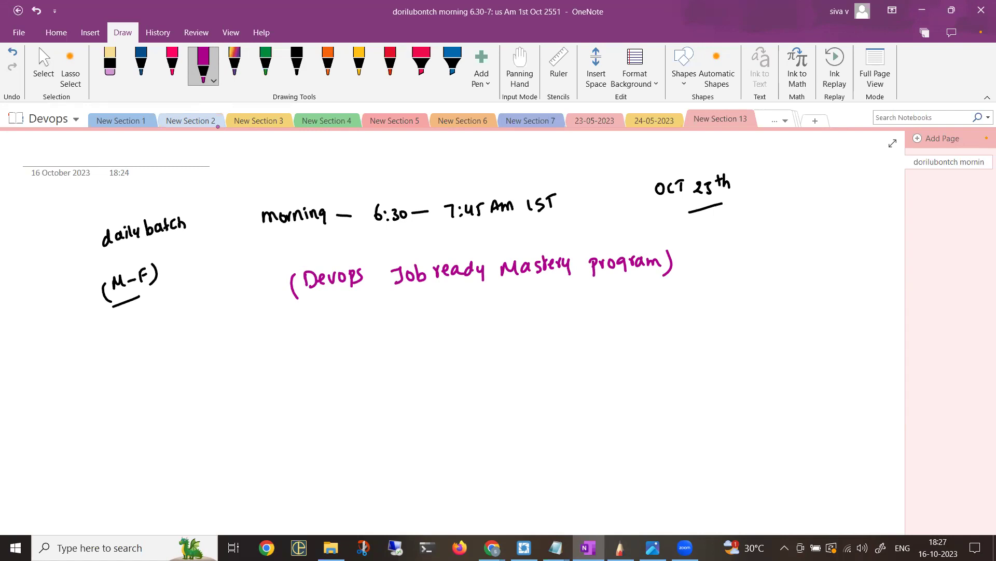
pyautogui.press('Escape')
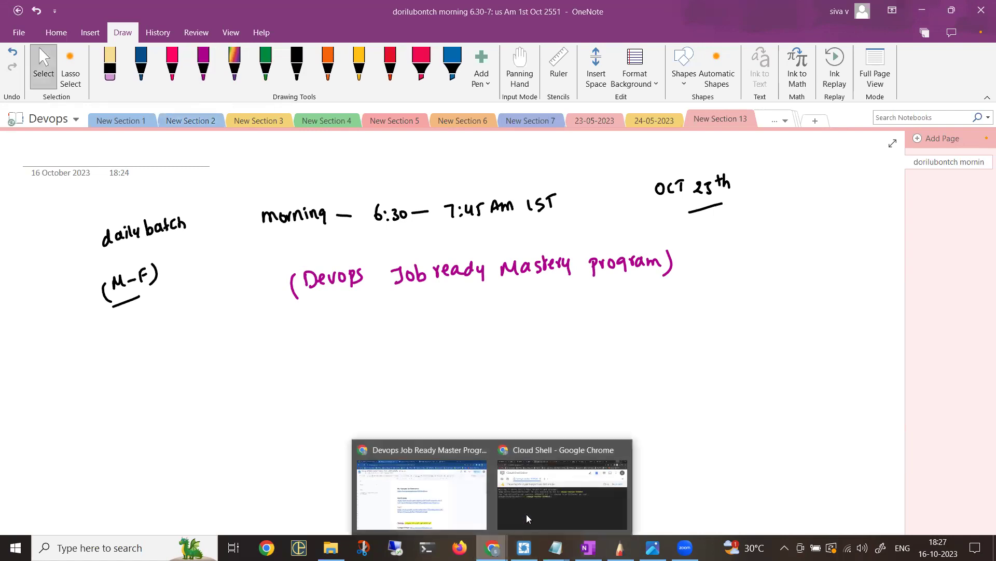
# Highlight the Zoom link, meeting ID, passcode and phone number in the Google Doc, then return to OneNote
pyautogui.click(421, 490)
pyautogui.scroll(-1, 524, 356)
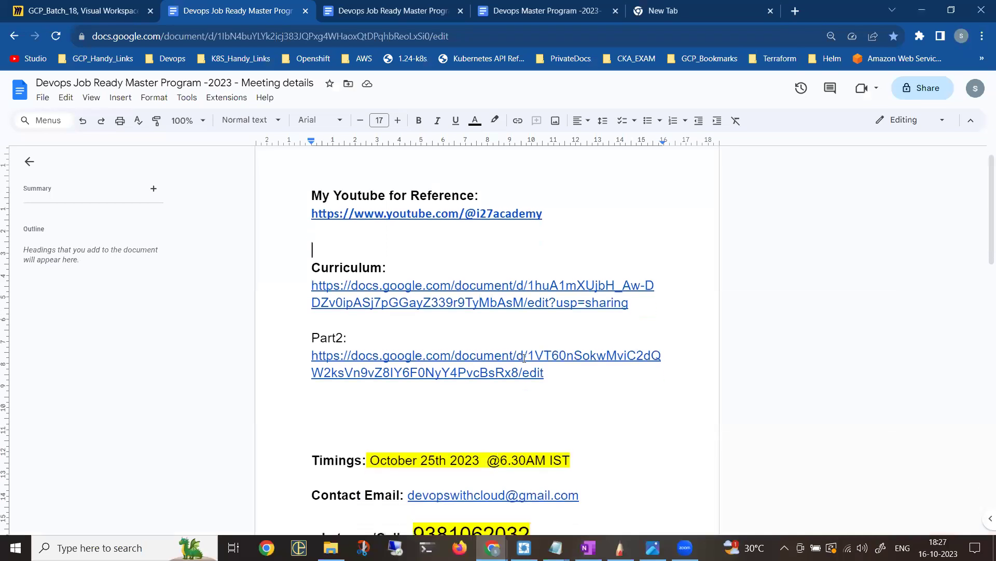
pyautogui.scroll(-3, 524, 355)
pyautogui.moveTo(542, 400); pyautogui.dragTo(289, 383)
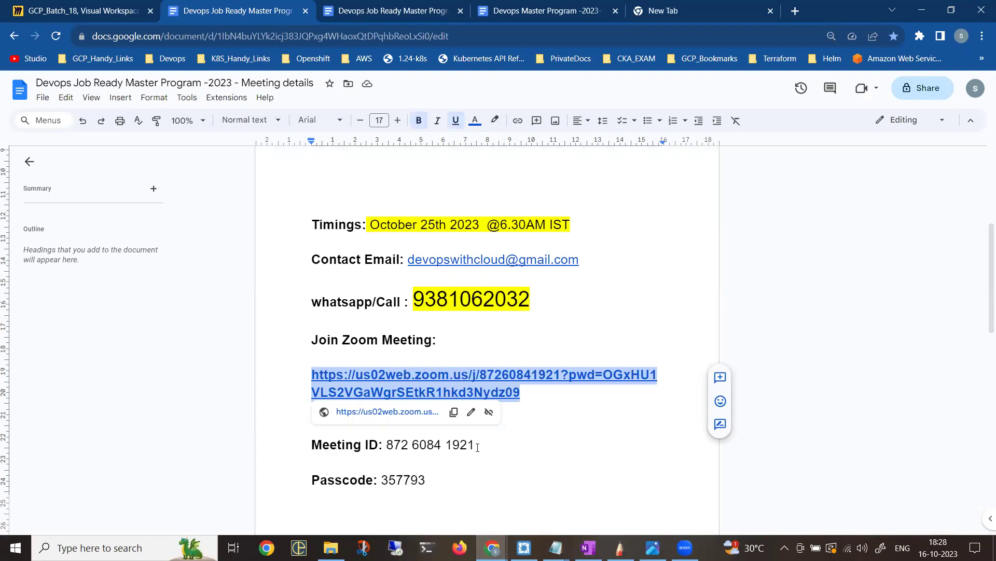
pyautogui.moveTo(477, 447); pyautogui.dragTo(412, 445)
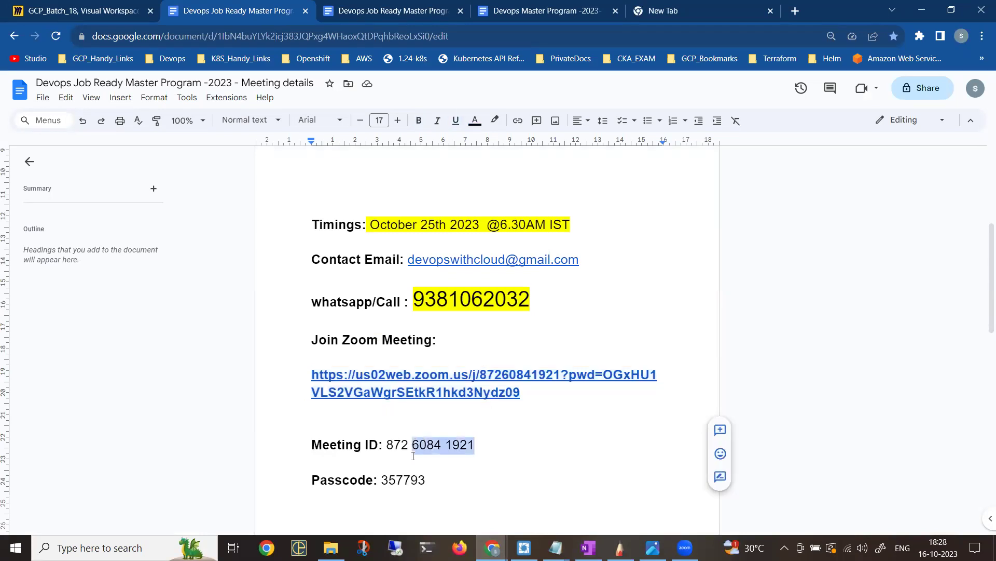
pyautogui.click(428, 481)
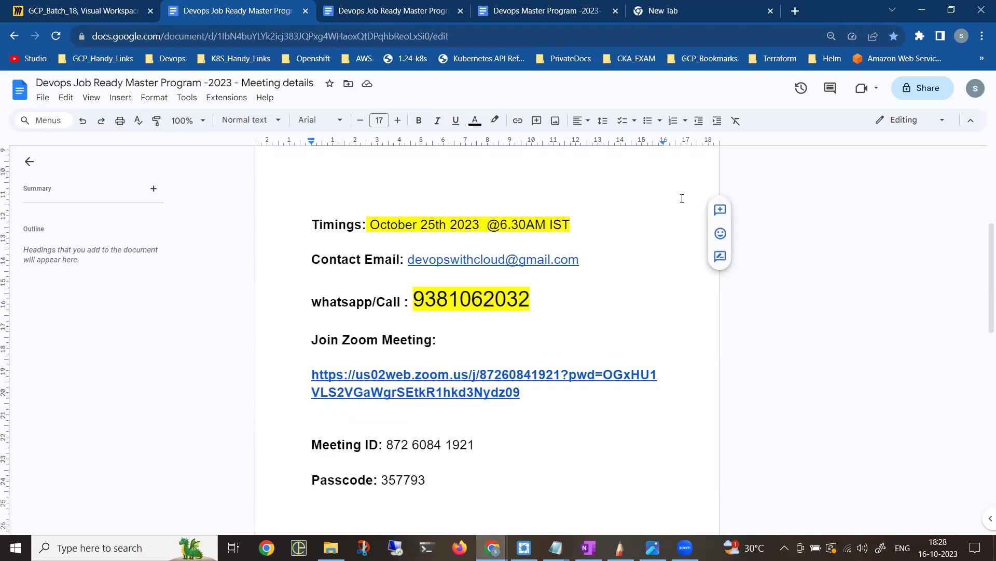
pyautogui.doubleClick(480, 297)
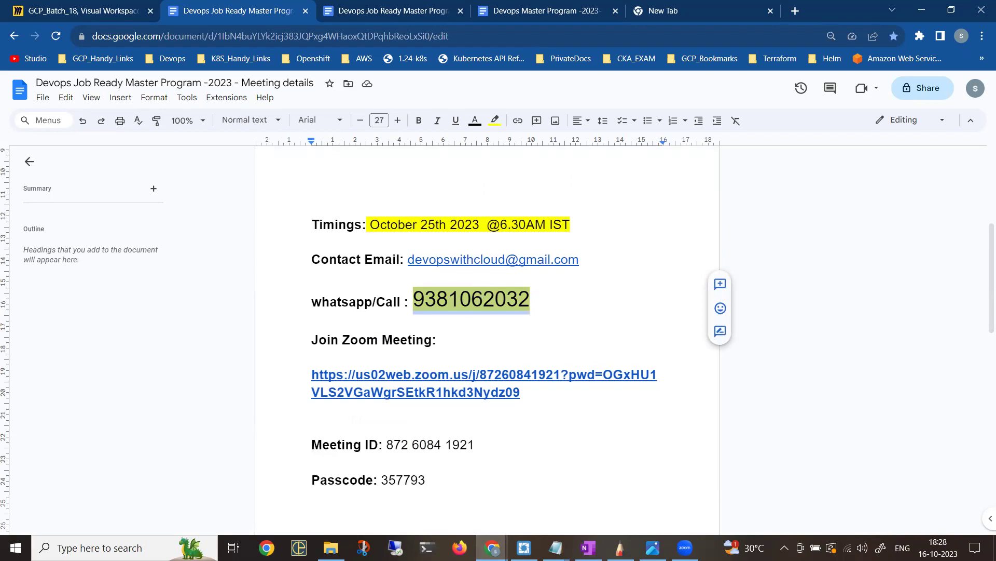
pyautogui.hotkey('alt', 'Tab')
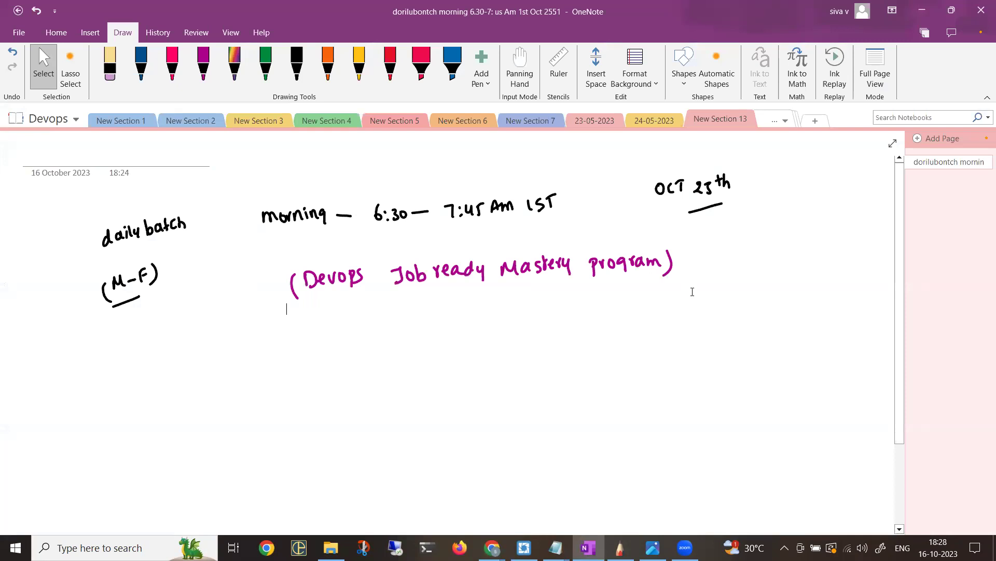
# Underline the Devops Job ready Mastery program title in green
pyautogui.click(265, 66)
pyautogui.moveTo(322, 311); pyautogui.dragTo(611, 291)
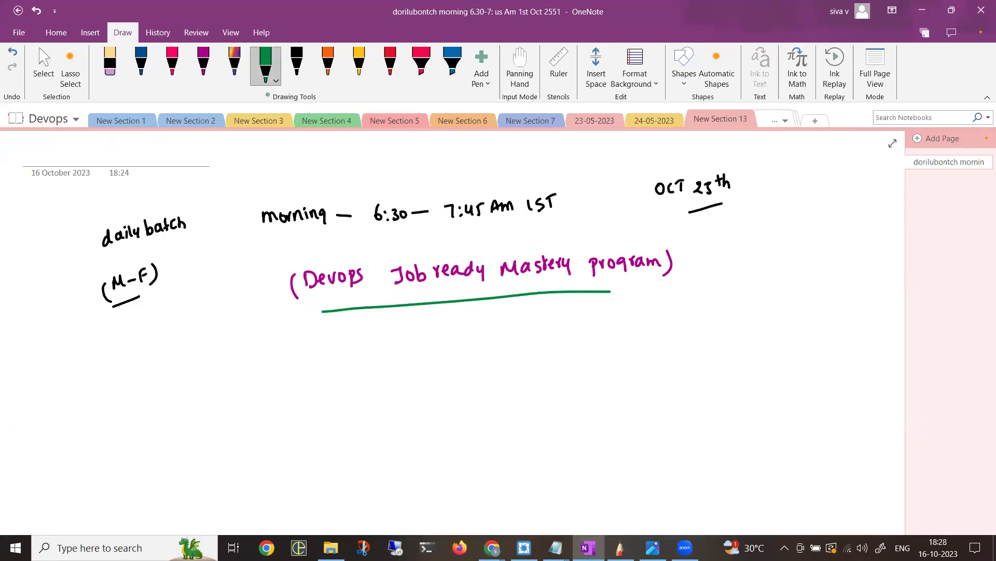
pyautogui.click(157, 32)
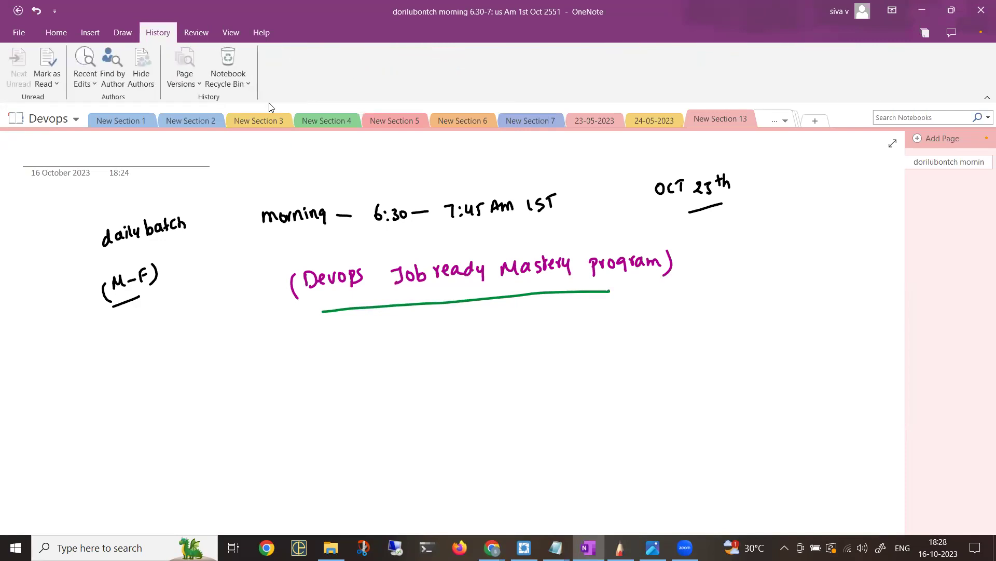
pyautogui.scroll(-1, 412, 314)
pyautogui.scroll(-1, 412, 315)
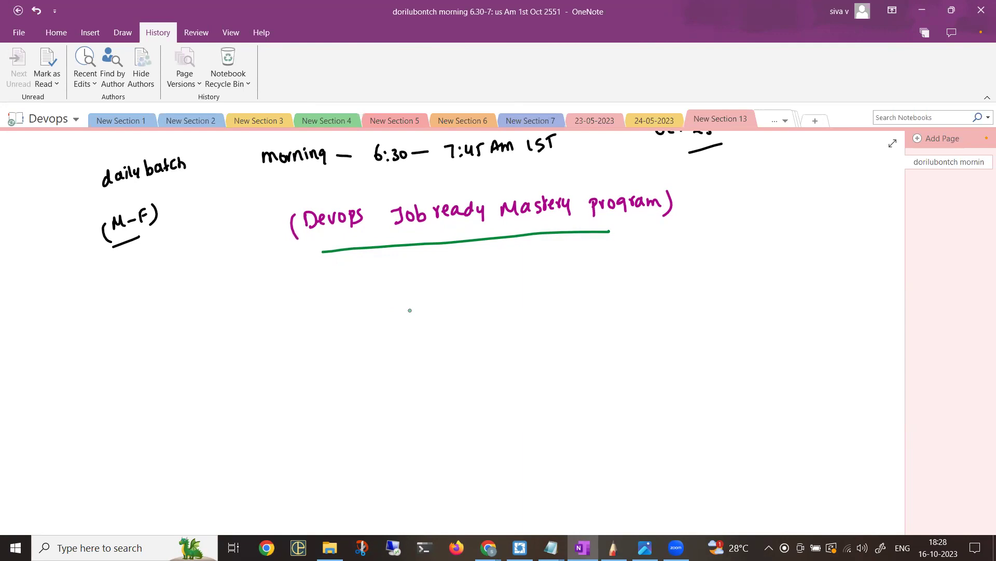
# Write an underlined '+ Real time Projects' in green right of the title
pyautogui.moveTo(702, 204)
pyautogui.mouseDown()
pyautogui.moveTo(704, 191)
pyautogui.moveTo(711, 200)
pyautogui.moveTo(795, 196)
pyautogui.mouseUp()
pyautogui.moveTo(798, 198); pyautogui.dragTo(827, 198)
pyautogui.moveTo(835, 185)
pyautogui.mouseDown()
pyautogui.moveTo(836, 200)
pyautogui.moveTo(843, 189)
pyautogui.mouseUp()
pyautogui.moveTo(848, 187); pyautogui.dragTo(841, 202)
pyautogui.moveTo(735, 223); pyautogui.dragTo(797, 217)
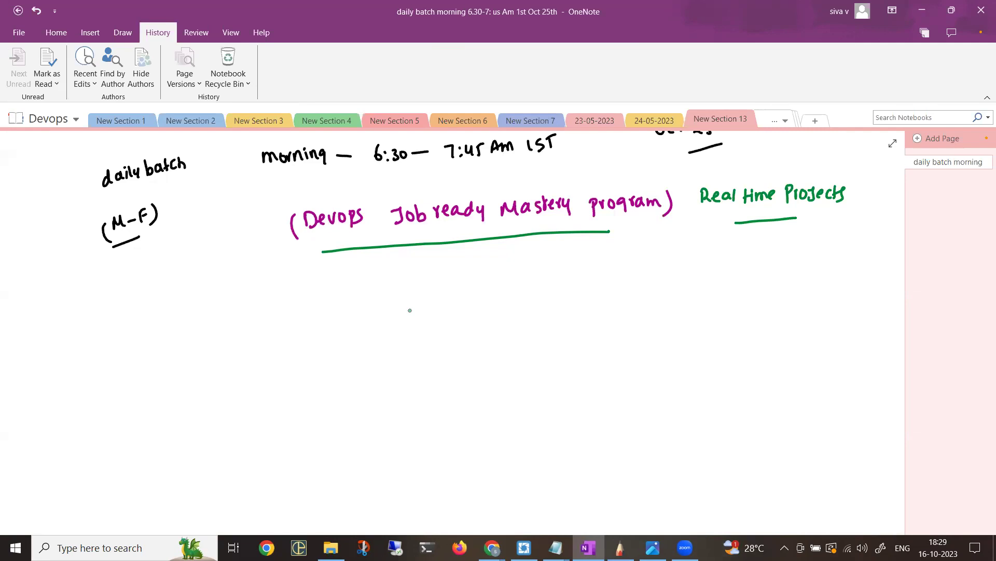
pyautogui.moveTo(675, 205); pyautogui.dragTo(690, 205)
pyautogui.moveTo(683, 199); pyautogui.dragTo(683, 211)
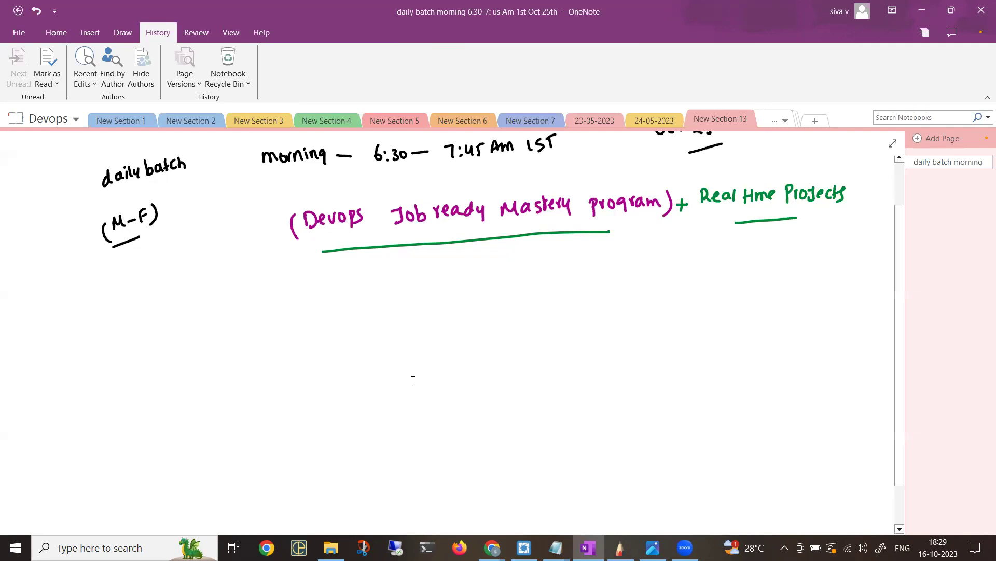
pyautogui.scroll(-2, 411, 379)
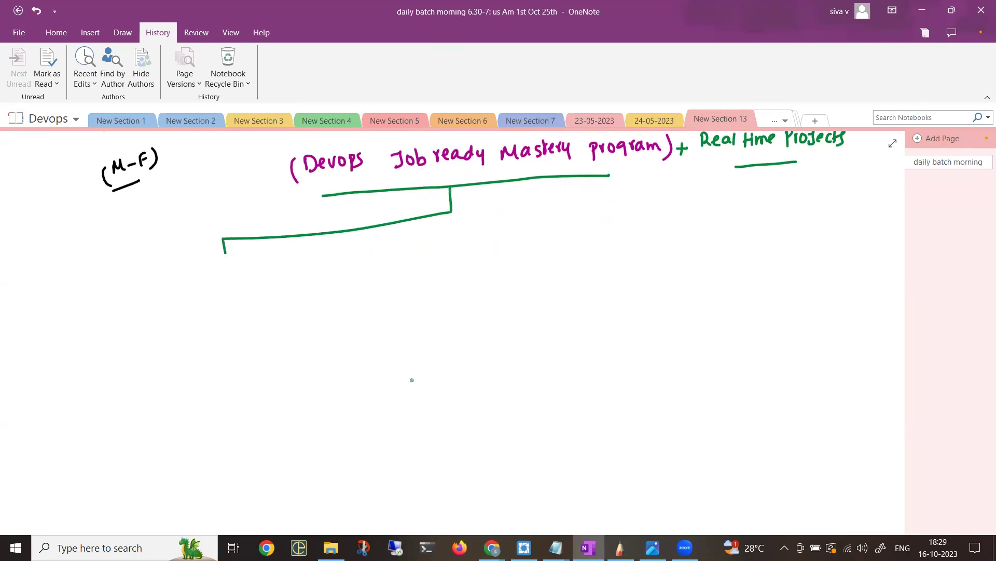
# Draw a branch down-left from the title and write 'linux - git - Maven' beneath it
pyautogui.moveTo(451, 186); pyautogui.dragTo(225, 265)
pyautogui.moveTo(183, 297)
pyautogui.mouseDown()
pyautogui.moveTo(187, 311)
pyautogui.moveTo(211, 295)
pyautogui.moveTo(226, 313)
pyautogui.moveTo(234, 305)
pyautogui.mouseUp()
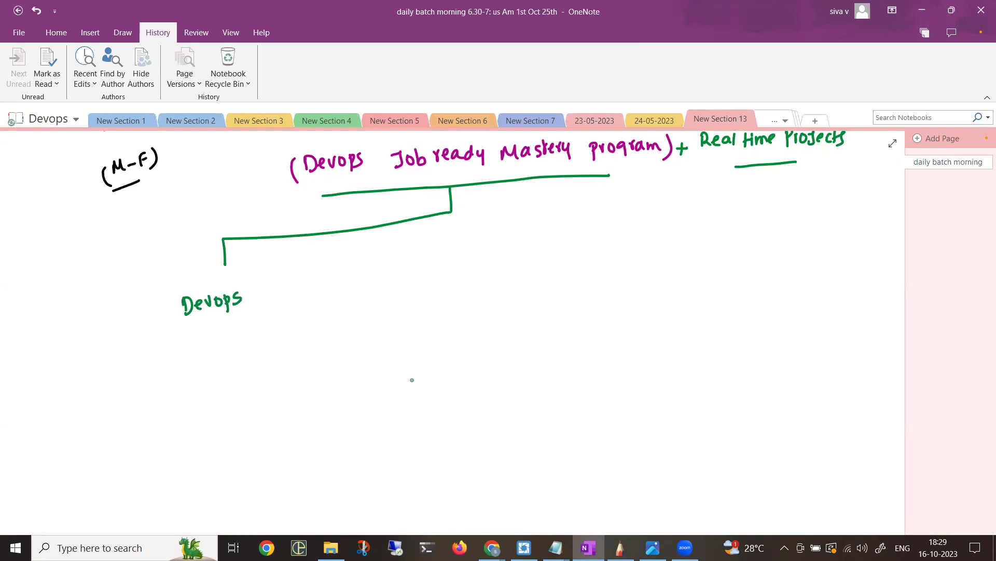
pyautogui.moveTo(55, 345); pyautogui.dragTo(60, 364)
pyautogui.moveTo(66, 364)
pyautogui.mouseDown()
pyautogui.moveTo(93, 363)
pyautogui.moveTo(97, 349)
pyautogui.mouseUp()
pyautogui.moveTo(102, 356)
pyautogui.mouseDown()
pyautogui.moveTo(130, 367)
pyautogui.moveTo(144, 359)
pyautogui.mouseUp()
pyautogui.moveTo(139, 349); pyautogui.dragTo(229, 345)
pyautogui.moveTo(230, 341); pyautogui.dragTo(251, 337)
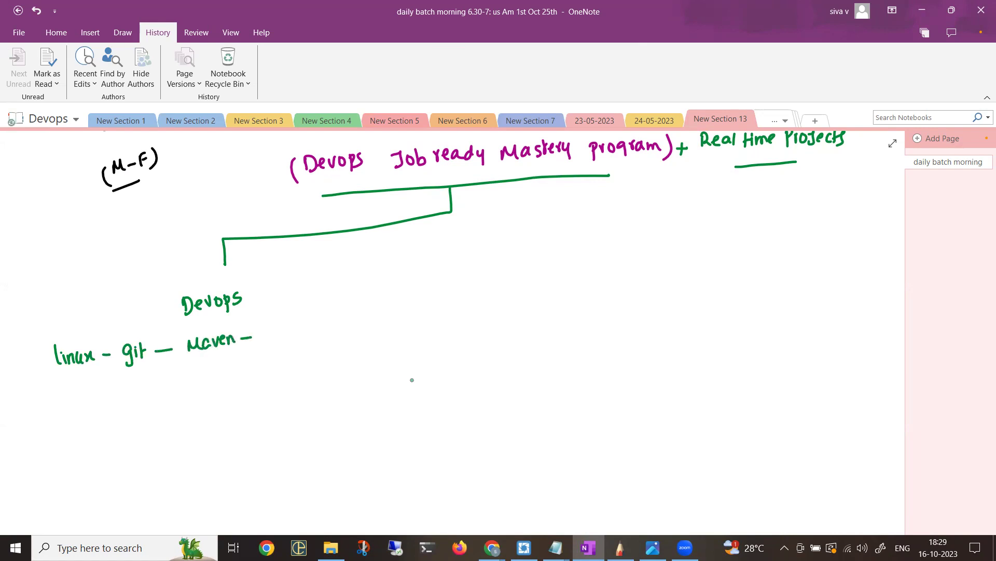
pyautogui.moveTo(74, 397); pyautogui.dragTo(84, 396)
pyautogui.moveTo(78, 396)
pyautogui.mouseDown()
pyautogui.moveTo(75, 414)
pyautogui.moveTo(103, 402)
pyautogui.mouseUp()
pyautogui.moveTo(105, 403); pyautogui.dragTo(110, 407)
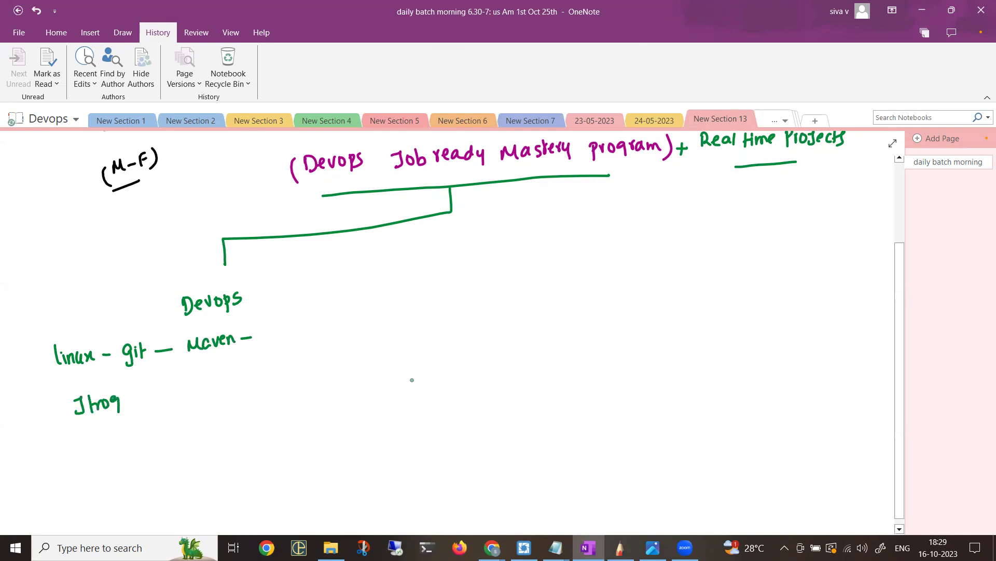
# Add 'Nexus' and 'Tomcat' to the handwritten tool list
pyautogui.moveTo(130, 385); pyautogui.dragTo(129, 412)
pyautogui.moveTo(138, 405)
pyautogui.mouseDown()
pyautogui.moveTo(145, 392)
pyautogui.moveTo(178, 402)
pyautogui.mouseUp()
pyautogui.moveTo(189, 394); pyautogui.dragTo(230, 381)
pyautogui.moveTo(234, 383); pyautogui.dragTo(276, 386)
pyautogui.moveTo(273, 378); pyautogui.dragTo(285, 372)
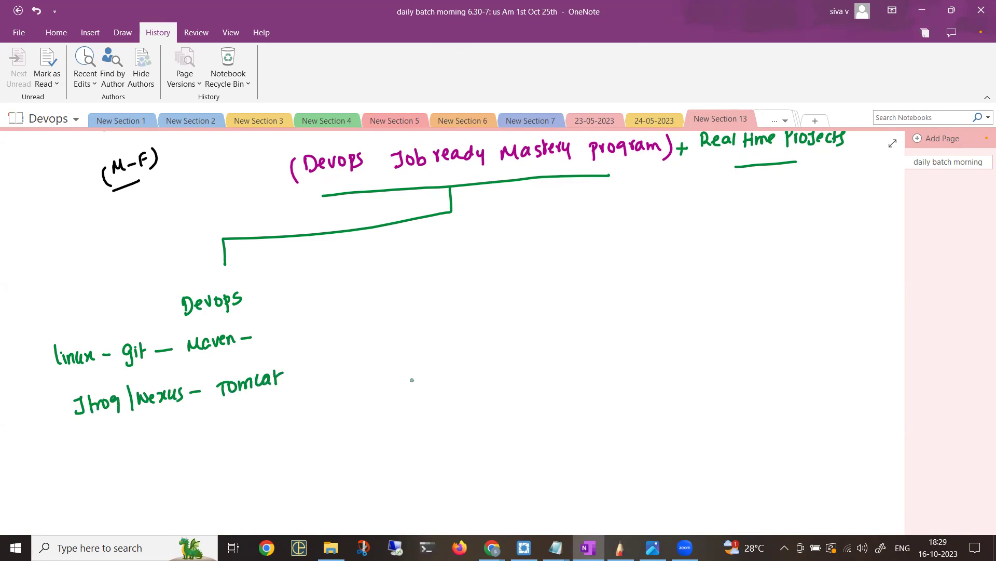
# Write 'Jenkins' with its FJ and Shb m/s notes in blue below the tools
pyautogui.click(122, 32)
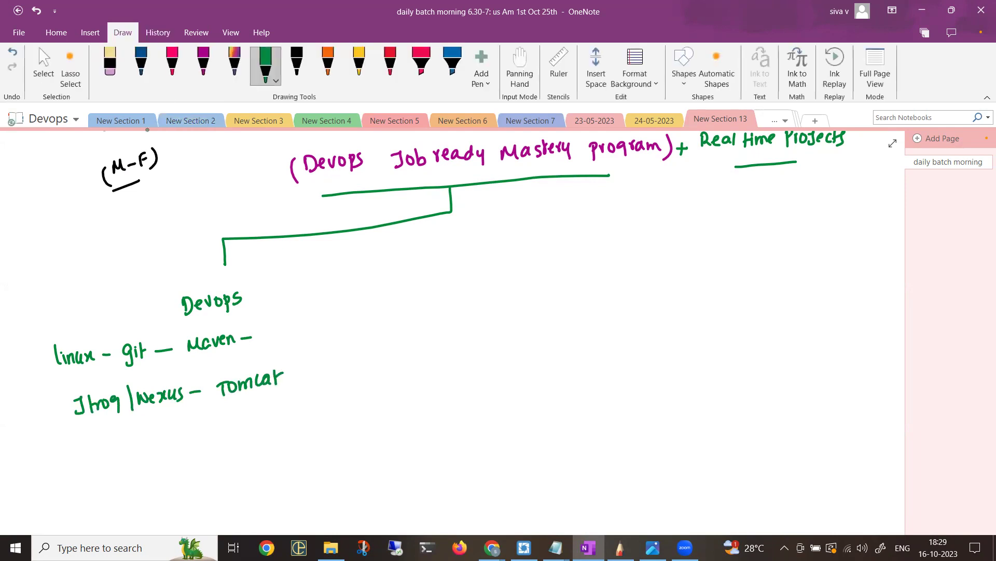
pyautogui.click(141, 62)
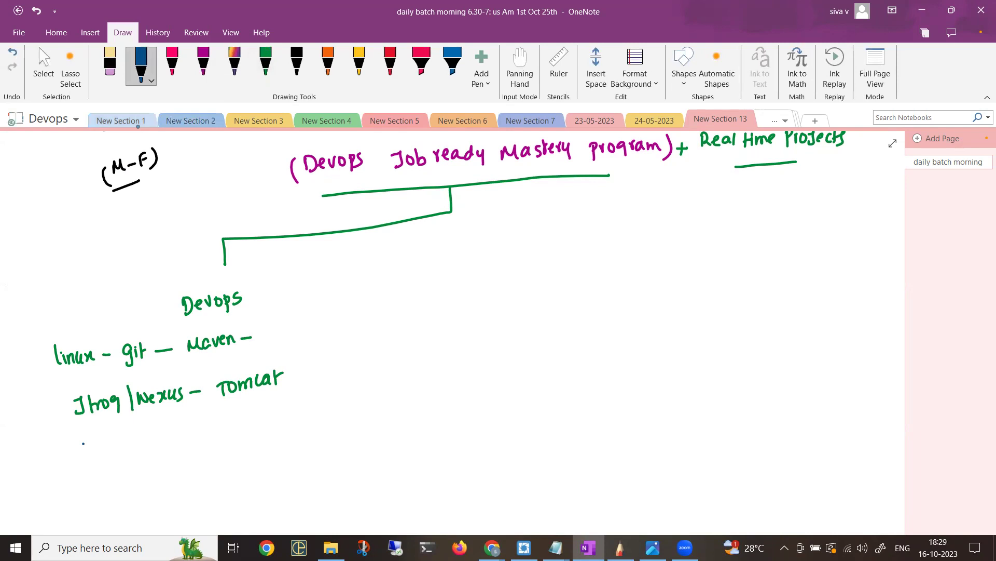
pyautogui.moveTo(90, 441); pyautogui.dragTo(84, 459)
pyautogui.moveTo(93, 450); pyautogui.dragTo(145, 450)
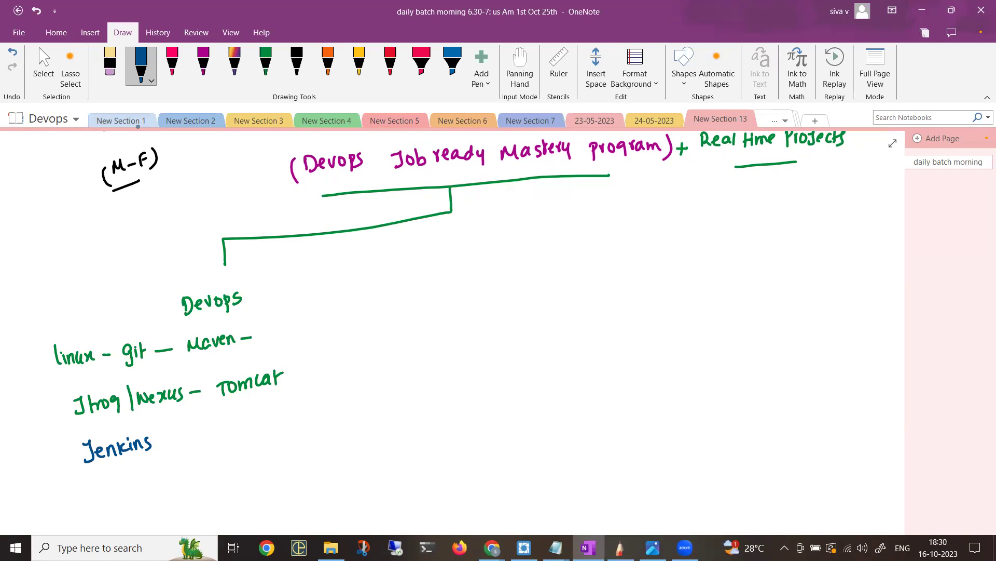
pyautogui.moveTo(176, 434)
pyautogui.mouseDown()
pyautogui.moveTo(176, 445)
pyautogui.moveTo(185, 443)
pyautogui.mouseUp()
pyautogui.moveTo(199, 436)
pyautogui.mouseDown()
pyautogui.moveTo(196, 445)
pyautogui.moveTo(257, 432)
pyautogui.moveTo(305, 411)
pyautogui.mouseUp()
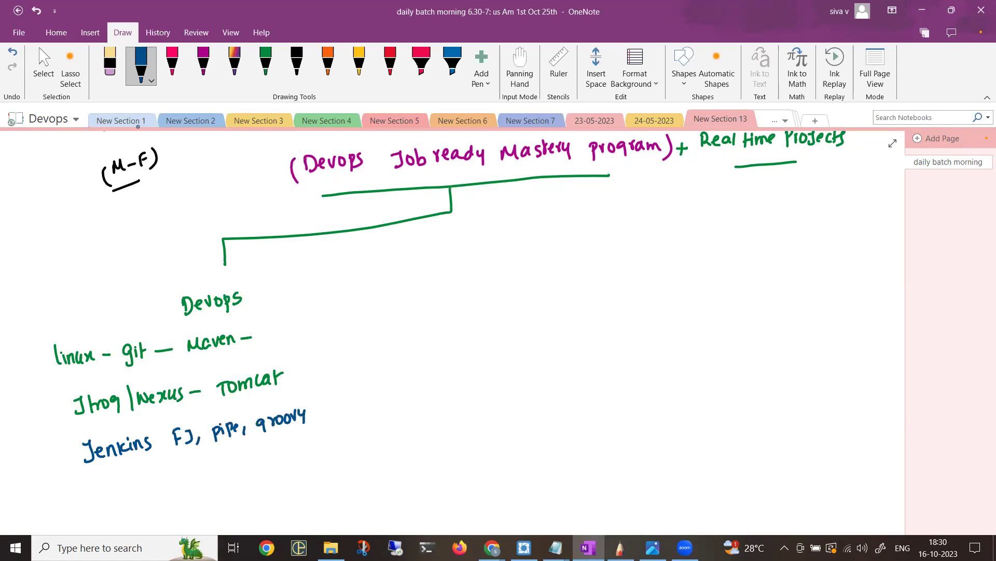
pyautogui.moveTo(207, 456)
pyautogui.mouseDown()
pyautogui.moveTo(197, 469)
pyautogui.moveTo(247, 467)
pyautogui.moveTo(285, 454)
pyautogui.moveTo(291, 440)
pyautogui.mouseUp()
pyautogui.moveTo(297, 441); pyautogui.dragTo(290, 454)
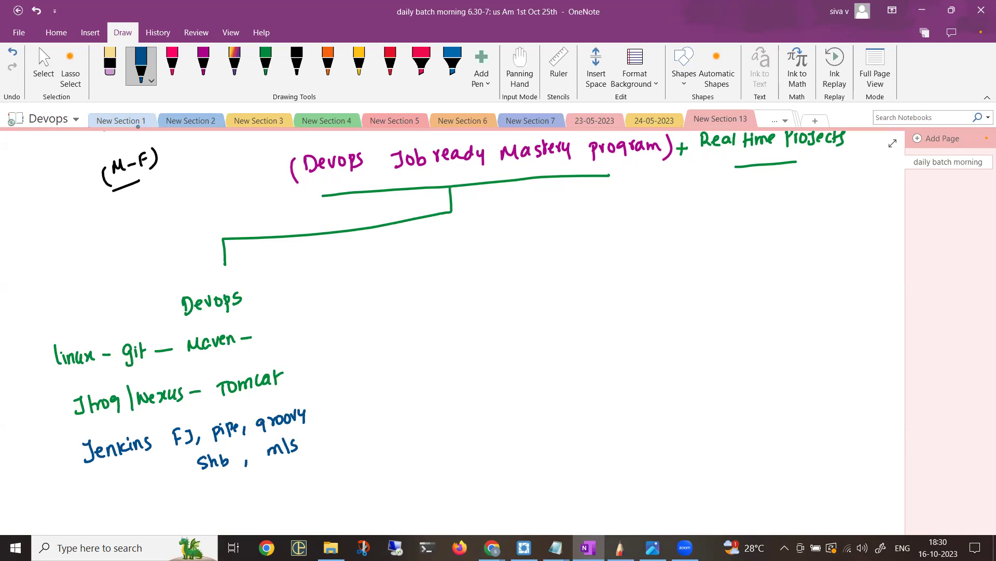
# Write 'Ansible, Terraform' below the Jenkins line
pyautogui.click(44, 62)
pyautogui.scroll(-1, 258, 273)
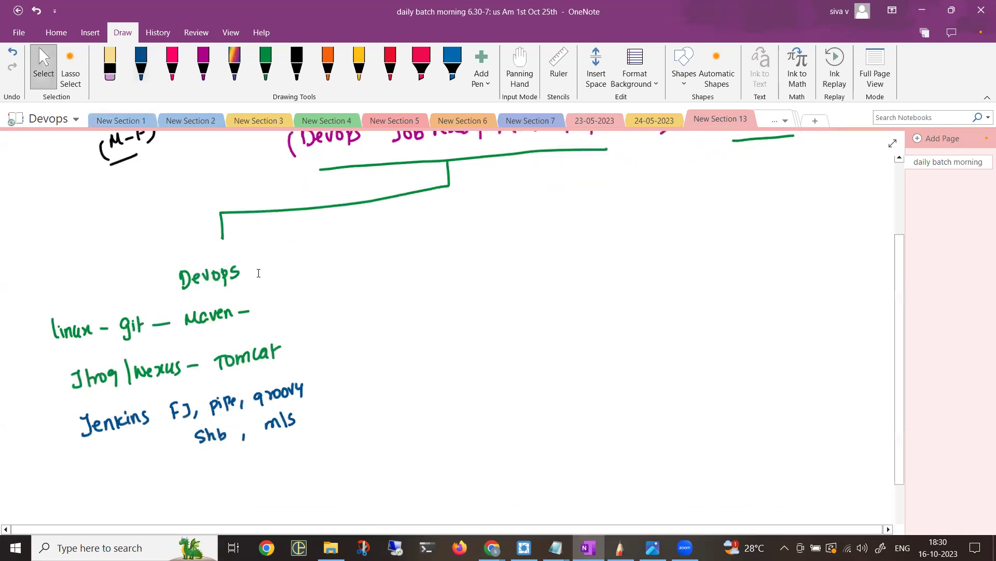
pyautogui.scroll(-2, 259, 272)
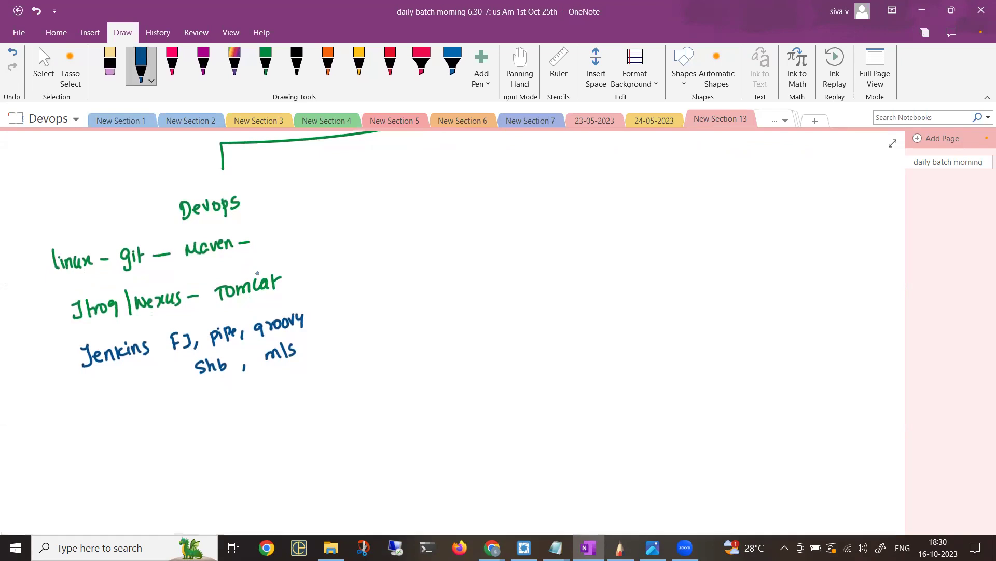
pyautogui.moveTo(105, 426); pyautogui.dragTo(161, 420)
pyautogui.moveTo(169, 415); pyautogui.dragTo(198, 418)
pyautogui.moveTo(188, 402)
pyautogui.mouseDown()
pyautogui.moveTo(204, 396)
pyautogui.moveTo(215, 413)
pyautogui.moveTo(221, 399)
pyautogui.mouseUp()
pyautogui.moveTo(221, 408)
pyautogui.mouseDown()
pyautogui.moveTo(231, 396)
pyautogui.moveTo(248, 408)
pyautogui.moveTo(278, 386)
pyautogui.mouseUp()
pyautogui.moveTo(177, 435)
pyautogui.mouseDown()
pyautogui.moveTo(180, 451)
pyautogui.moveTo(194, 441)
pyautogui.moveTo(219, 450)
pyautogui.mouseUp()
pyautogui.moveTo(223, 444); pyautogui.dragTo(230, 446)
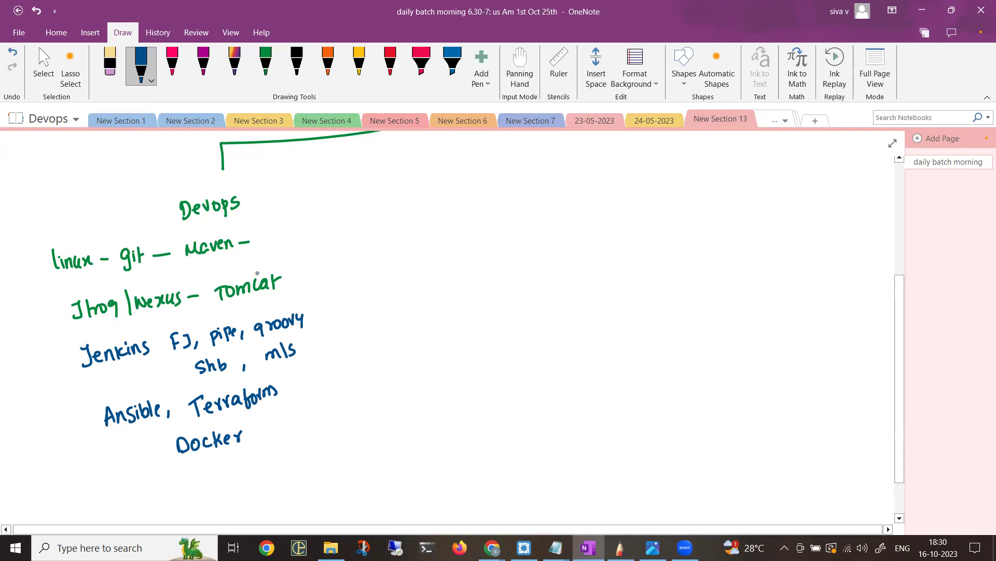
# Draw a blue branch line down from the top bracket to an underlined 'Orchestration'
pyautogui.press('Escape')
pyautogui.scroll(2, 412, 318)
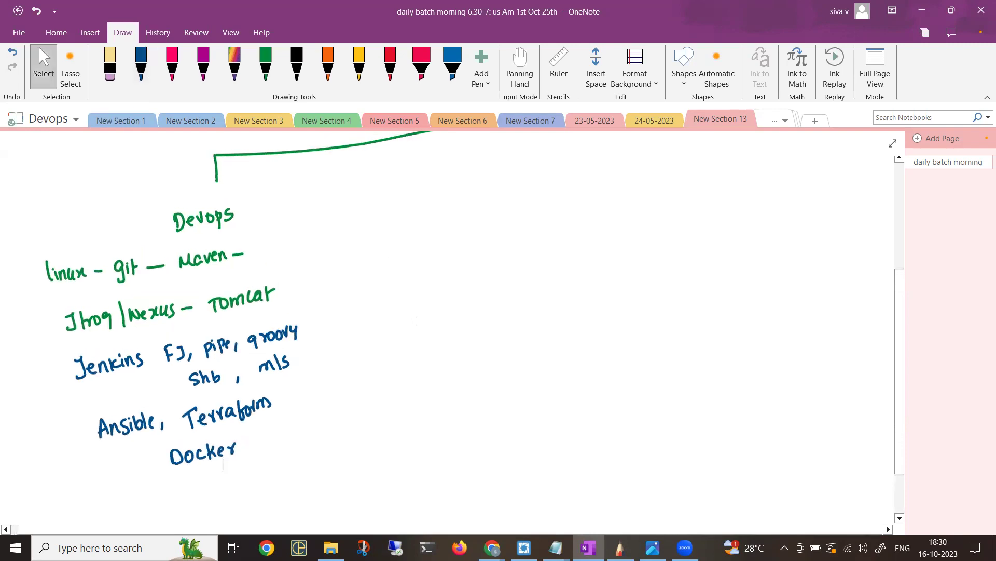
pyautogui.click(141, 67)
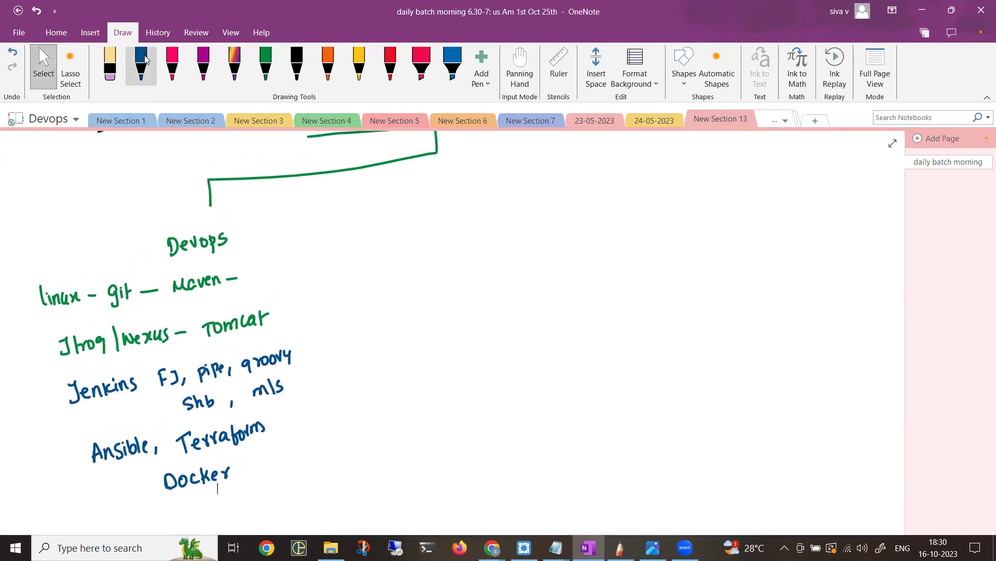
pyautogui.moveTo(436, 153)
pyautogui.mouseDown()
pyautogui.moveTo(438, 187)
pyautogui.moveTo(415, 209)
pyautogui.moveTo(434, 218)
pyautogui.mouseUp()
pyautogui.moveTo(441, 220)
pyautogui.mouseDown()
pyautogui.moveTo(446, 208)
pyautogui.moveTo(455, 217)
pyautogui.moveTo(468, 204)
pyautogui.moveTo(499, 209)
pyautogui.moveTo(519, 196)
pyautogui.moveTo(503, 221)
pyautogui.mouseUp()
pyautogui.moveTo(413, 271); pyautogui.dragTo(436, 282)
# Write 'Docker + Kubernetes' under Orchestration, with small x marks before it
pyautogui.moveTo(442, 266); pyautogui.dragTo(448, 282)
pyautogui.moveTo(452, 277); pyautogui.dragTo(490, 265)
pyautogui.moveTo(483, 259)
pyautogui.mouseDown()
pyautogui.moveTo(484, 276)
pyautogui.moveTo(502, 270)
pyautogui.mouseUp()
pyautogui.moveTo(507, 252)
pyautogui.mouseDown()
pyautogui.moveTo(500, 261)
pyautogui.moveTo(511, 267)
pyautogui.mouseUp()
pyautogui.moveTo(511, 255)
pyautogui.mouseDown()
pyautogui.moveTo(520, 265)
pyautogui.moveTo(546, 253)
pyautogui.moveTo(568, 256)
pyautogui.mouseUp()
pyautogui.moveTo(566, 243)
pyautogui.mouseDown()
pyautogui.moveTo(567, 258)
pyautogui.moveTo(579, 257)
pyautogui.mouseUp()
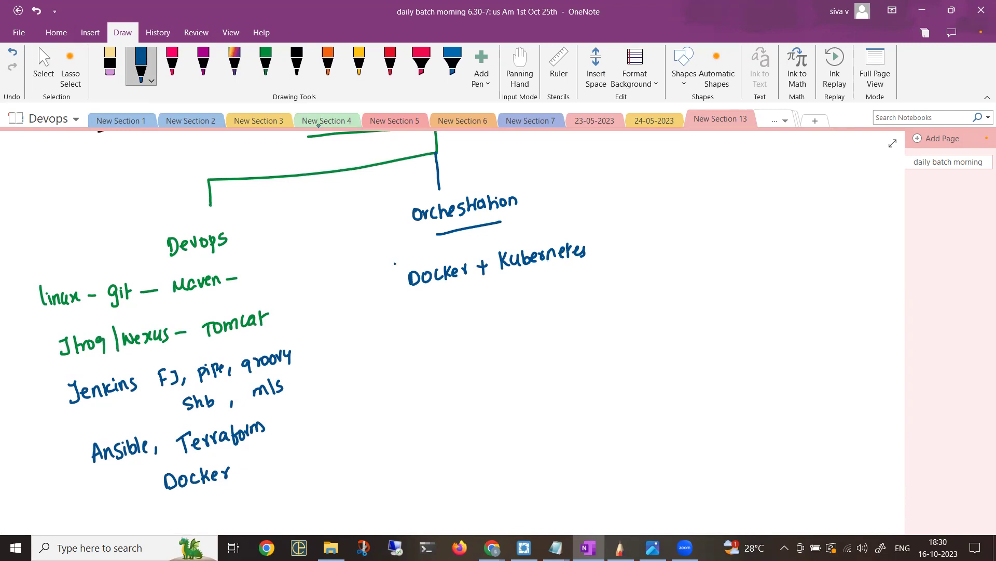
pyautogui.moveTo(395, 264); pyautogui.dragTo(402, 270)
pyautogui.moveTo(395, 270); pyautogui.dragTo(403, 262)
# Write 'CKA, CKAD' below Kubernetes
pyautogui.moveTo(552, 279); pyautogui.dragTo(554, 293)
pyautogui.moveTo(565, 279)
pyautogui.mouseDown()
pyautogui.moveTo(566, 292)
pyautogui.moveTo(595, 288)
pyautogui.mouseUp()
pyautogui.moveTo(602, 275)
pyautogui.mouseDown()
pyautogui.moveTo(604, 287)
pyautogui.moveTo(615, 286)
pyautogui.mouseUp()
pyautogui.moveTo(615, 272); pyautogui.dragTo(618, 285)
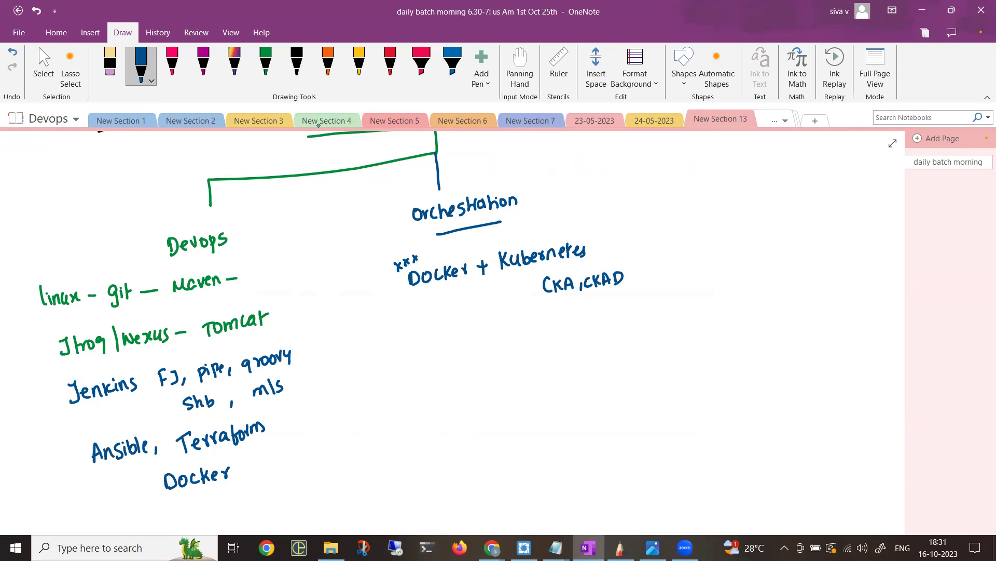
# Label Devops '(weekday)' and Orchestration '(weekend'
pyautogui.moveTo(251, 227)
pyautogui.mouseDown()
pyautogui.moveTo(247, 248)
pyautogui.moveTo(270, 230)
pyautogui.moveTo(277, 238)
pyautogui.mouseUp()
pyautogui.moveTo(280, 235)
pyautogui.mouseDown()
pyautogui.moveTo(295, 226)
pyautogui.moveTo(319, 234)
pyautogui.mouseUp()
pyautogui.moveTo(328, 224); pyautogui.dragTo(334, 238)
pyautogui.moveTo(533, 187)
pyautogui.mouseDown()
pyautogui.moveTo(529, 207)
pyautogui.moveTo(552, 193)
pyautogui.moveTo(569, 198)
pyautogui.mouseUp()
pyautogui.moveTo(572, 187); pyautogui.dragTo(583, 196)
pyautogui.moveTo(583, 197); pyautogui.dragTo(593, 198)
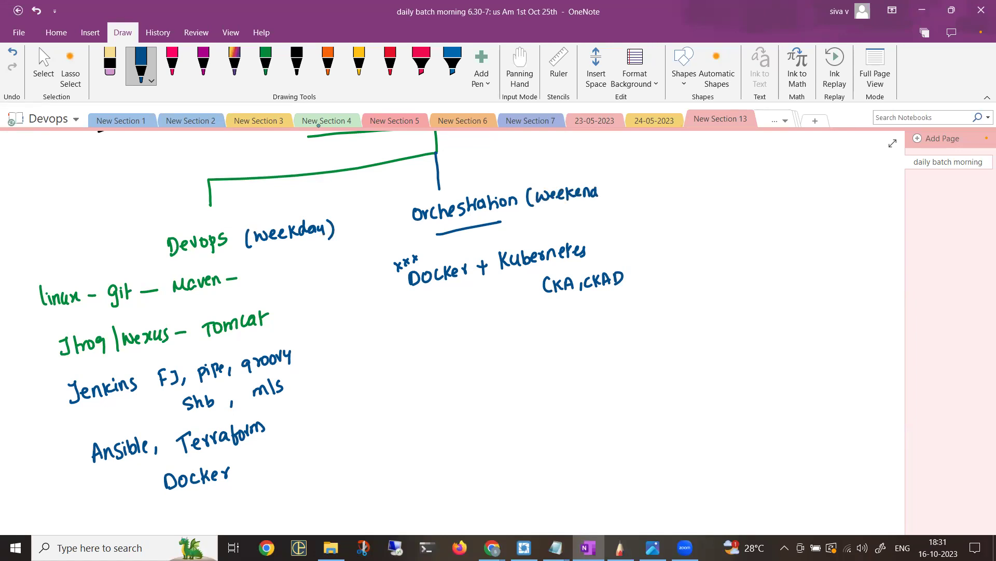
# Draw a magenta bracket branching right to a new 'Projects' topic
pyautogui.click(203, 66)
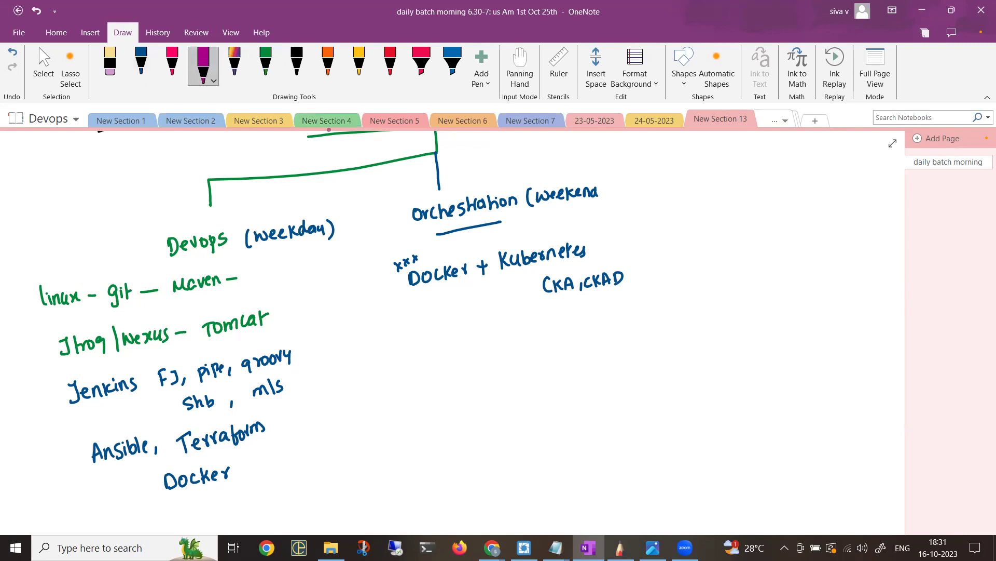
pyautogui.moveTo(434, 154)
pyautogui.mouseDown()
pyautogui.moveTo(729, 149)
pyautogui.moveTo(741, 178)
pyautogui.moveTo(727, 211)
pyautogui.moveTo(742, 200)
pyautogui.mouseUp()
pyautogui.moveTo(750, 201)
pyautogui.mouseDown()
pyautogui.moveTo(754, 213)
pyautogui.moveTo(774, 208)
pyautogui.mouseUp()
pyautogui.moveTo(783, 199); pyautogui.dragTo(788, 210)
pyautogui.moveTo(797, 198); pyautogui.dragTo(790, 212)
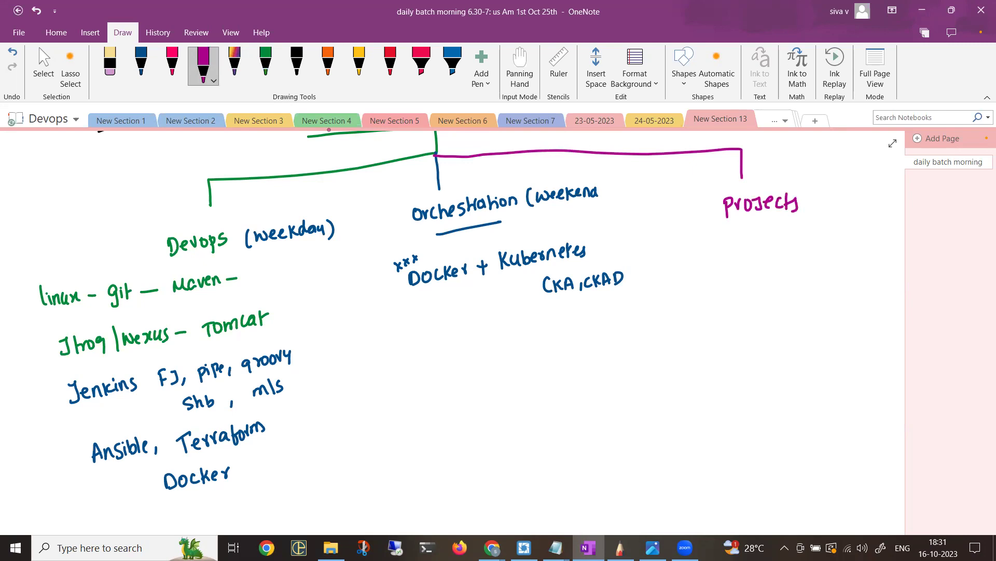
# Write 'Microservice based' under Projects and tick Docker + Kubernetes
pyautogui.moveTo(700, 258)
pyautogui.mouseDown()
pyautogui.moveTo(712, 245)
pyautogui.moveTo(730, 250)
pyautogui.mouseUp()
pyautogui.moveTo(732, 250); pyautogui.dragTo(744, 243)
pyautogui.moveTo(749, 251)
pyautogui.mouseDown()
pyautogui.moveTo(755, 239)
pyautogui.moveTo(774, 248)
pyautogui.mouseUp()
pyautogui.moveTo(776, 241); pyautogui.dragTo(789, 246)
pyautogui.moveTo(794, 242); pyautogui.dragTo(842, 242)
pyautogui.moveTo(850, 232); pyautogui.dragTo(849, 242)
pyautogui.moveTo(502, 280); pyautogui.dragTo(515, 275)
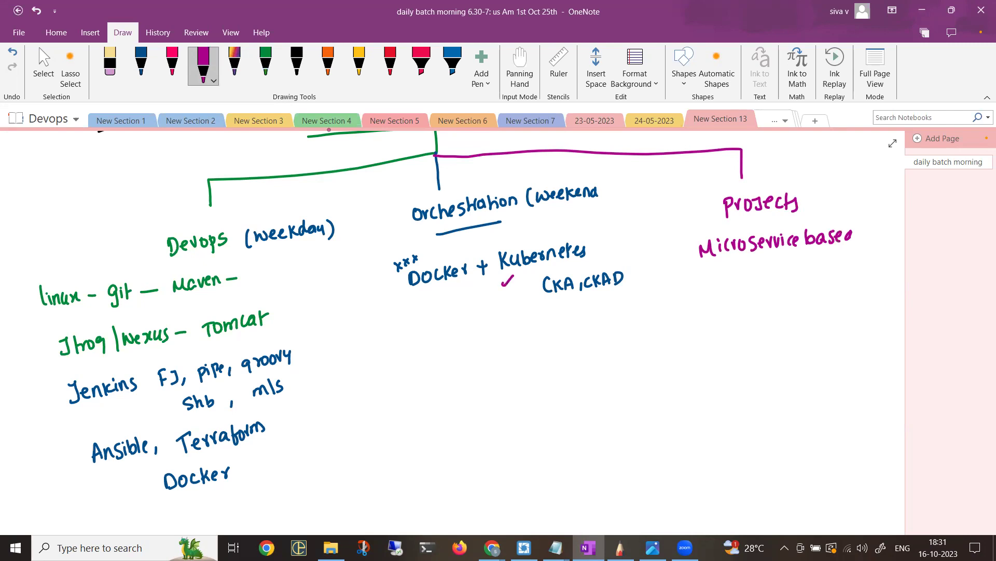
# List Jenkins, Terraform and Ansible with brackets under Microservice based
pyautogui.moveTo(740, 270)
pyautogui.mouseDown()
pyautogui.moveTo(744, 282)
pyautogui.moveTo(775, 281)
pyautogui.mouseUp()
pyautogui.moveTo(780, 271)
pyautogui.mouseDown()
pyautogui.moveTo(718, 298)
pyautogui.moveTo(738, 315)
pyautogui.mouseUp()
pyautogui.moveTo(742, 305)
pyautogui.mouseDown()
pyautogui.moveTo(755, 312)
pyautogui.moveTo(767, 299)
pyautogui.moveTo(781, 315)
pyautogui.moveTo(810, 302)
pyautogui.moveTo(735, 344)
pyautogui.moveTo(760, 344)
pyautogui.moveTo(765, 361)
pyautogui.moveTo(775, 359)
pyautogui.mouseUp()
pyautogui.moveTo(784, 349)
pyautogui.mouseDown()
pyautogui.moveTo(775, 361)
pyautogui.moveTo(787, 360)
pyautogui.mouseUp()
pyautogui.moveTo(797, 342)
pyautogui.mouseDown()
pyautogui.moveTo(800, 359)
pyautogui.moveTo(811, 355)
pyautogui.mouseUp()
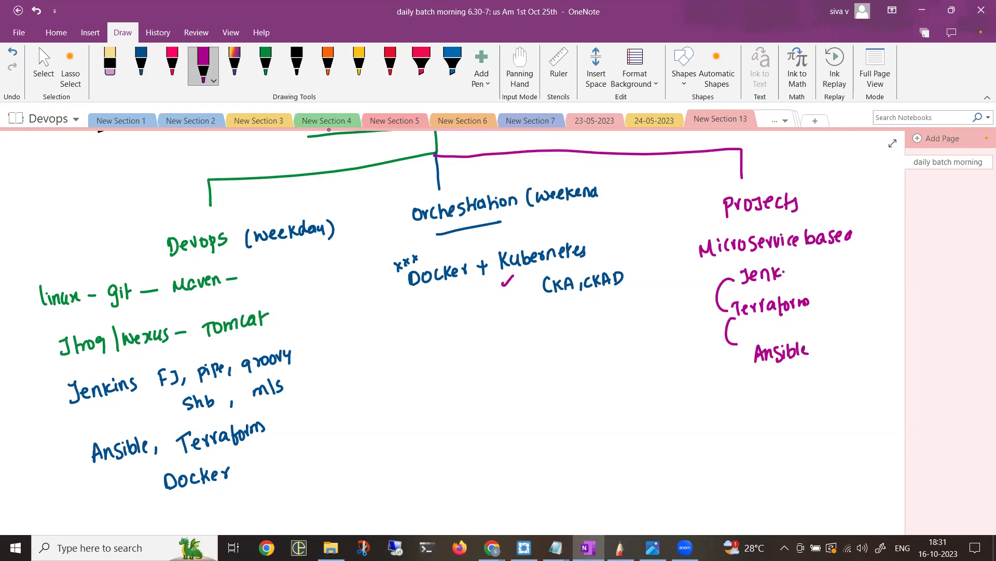
# Add 'Slave' with a containers note below Ansible
pyautogui.moveTo(737, 355)
pyautogui.mouseDown()
pyautogui.moveTo(727, 394)
pyautogui.moveTo(754, 394)
pyautogui.mouseUp()
pyautogui.moveTo(764, 383)
pyautogui.mouseDown()
pyautogui.moveTo(760, 393)
pyautogui.moveTo(781, 379)
pyautogui.moveTo(781, 390)
pyautogui.mouseUp()
pyautogui.moveTo(792, 386); pyautogui.dragTo(812, 391)
pyautogui.moveTo(827, 374)
pyautogui.mouseDown()
pyautogui.moveTo(822, 387)
pyautogui.moveTo(858, 373)
pyautogui.mouseUp()
pyautogui.moveTo(863, 374); pyautogui.dragTo(860, 381)
pyautogui.click(868, 375)
# Add a bracketed 'Jenkins pipeline' entry below Slave
pyautogui.moveTo(738, 403); pyautogui.dragTo(720, 443)
pyautogui.moveTo(715, 445)
pyautogui.mouseDown()
pyautogui.moveTo(709, 456)
pyautogui.moveTo(728, 455)
pyautogui.mouseUp()
pyautogui.moveTo(729, 455); pyautogui.dragTo(766, 449)
pyautogui.moveTo(771, 440)
pyautogui.mouseDown()
pyautogui.moveTo(766, 450)
pyautogui.moveTo(782, 454)
pyautogui.mouseUp()
pyautogui.moveTo(781, 438); pyautogui.dragTo(788, 444)
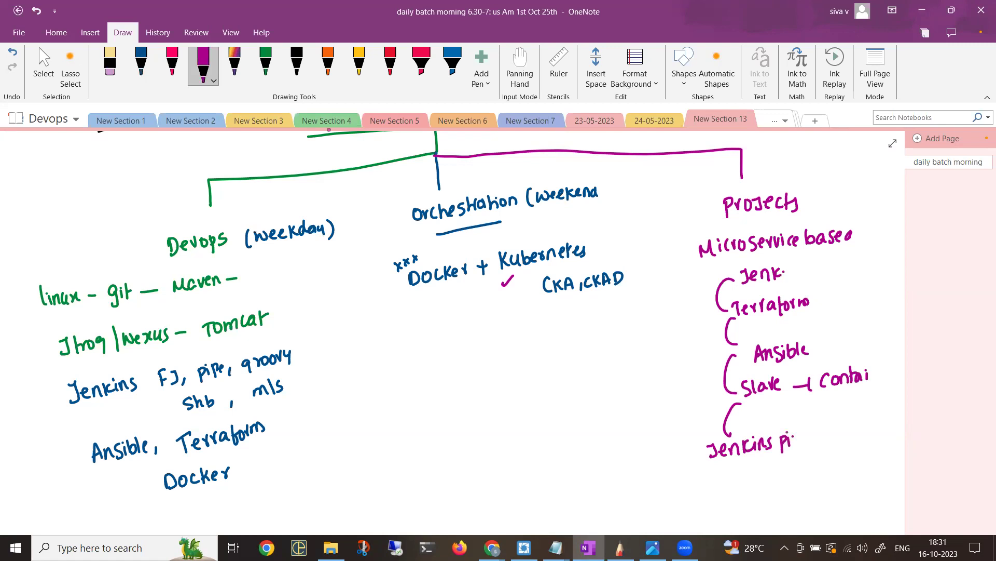
# Draw a line beside the DevOps topic list and box 'Projects'
pyautogui.moveTo(296, 301); pyautogui.dragTo(312, 412)
pyautogui.click(311, 447)
pyautogui.moveTo(707, 187)
pyautogui.mouseDown()
pyautogui.moveTo(800, 179)
pyautogui.moveTo(743, 226)
pyautogui.moveTo(712, 232)
pyautogui.moveTo(707, 192)
pyautogui.mouseUp()
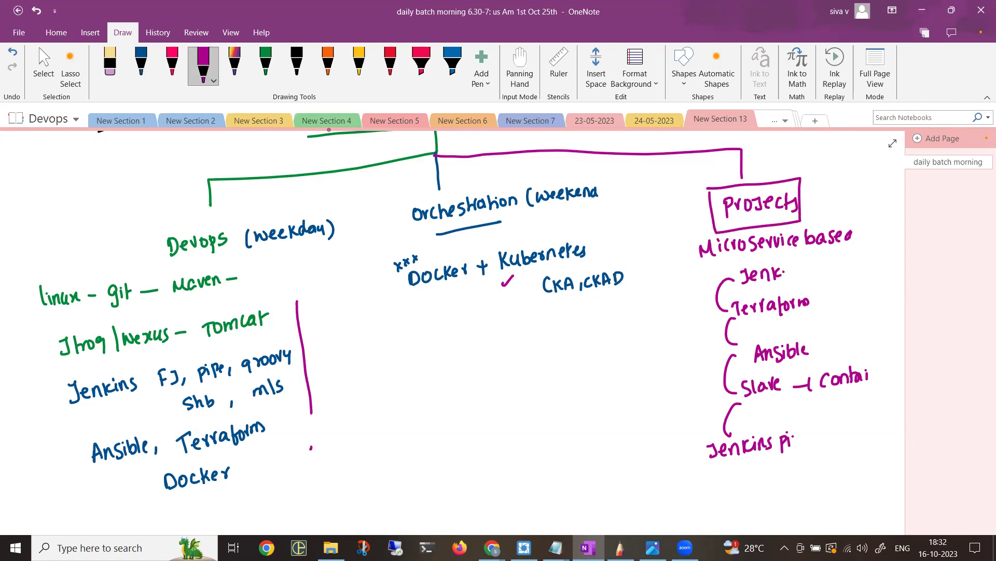
pyautogui.click(43, 66)
pyautogui.scroll(-2, 572, 272)
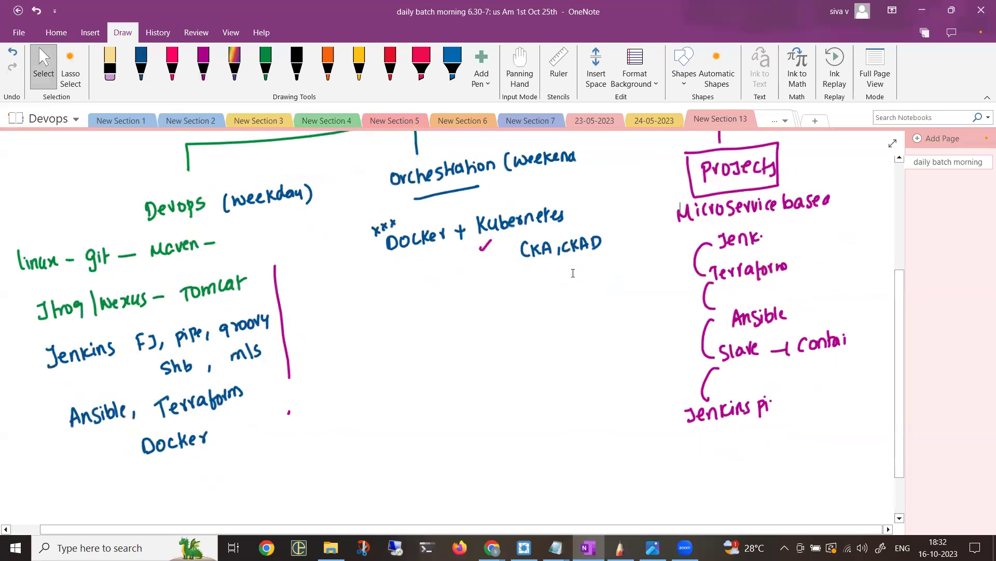
pyautogui.scroll(-2, 573, 273)
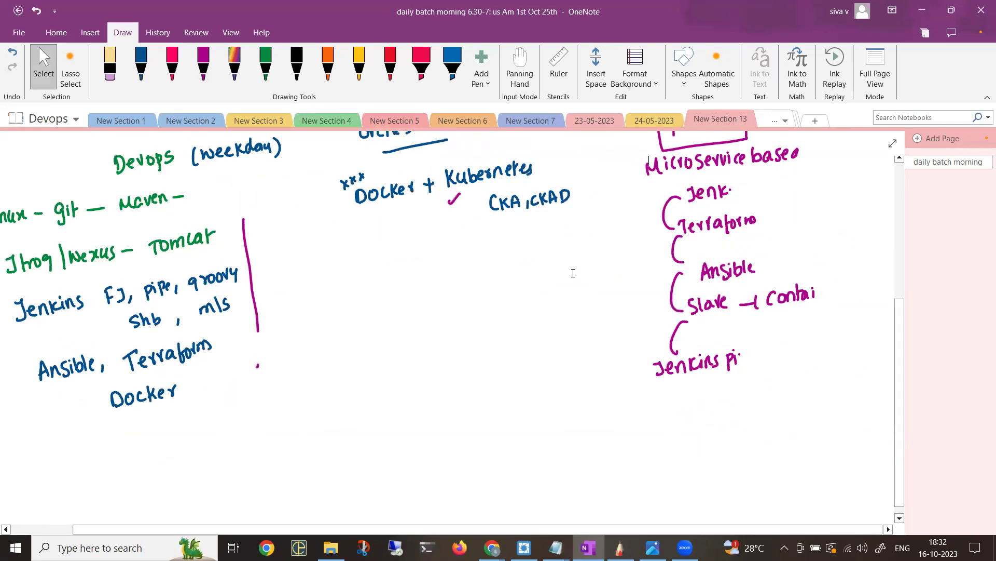
# Write 'Kub. helm' below the Jenkins pipeline line in magenta
pyautogui.hotkey('alt', 'd')
pyautogui.press('p')
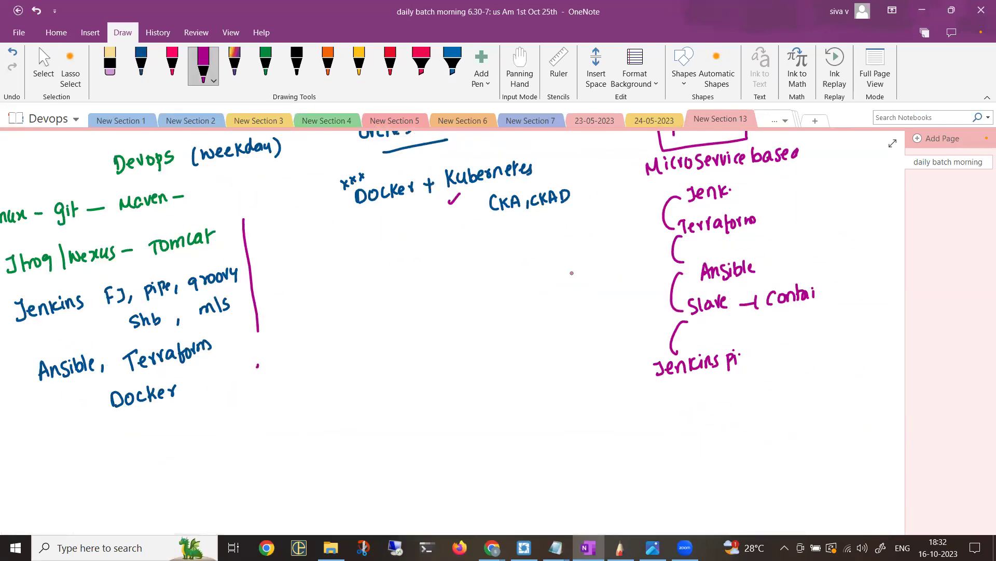
pyautogui.moveTo(709, 392)
pyautogui.mouseDown()
pyautogui.moveTo(703, 407)
pyautogui.moveTo(776, 405)
pyautogui.mouseUp()
pyautogui.click(736, 404)
pyautogui.moveTo(771, 399); pyautogui.dragTo(807, 401)
pyautogui.moveTo(812, 394); pyautogui.dragTo(846, 397)
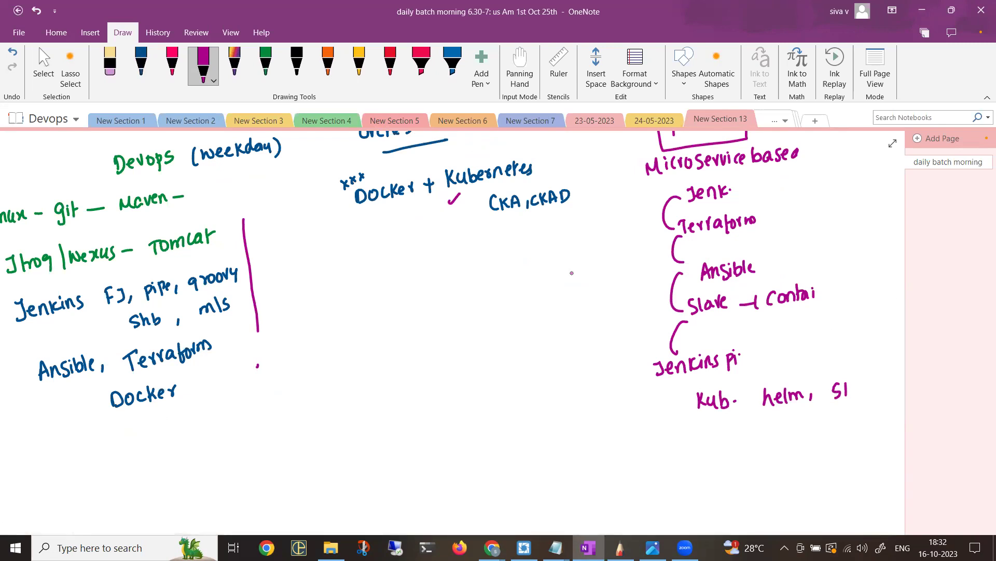
pyautogui.moveTo(658, 446)
pyautogui.mouseDown()
pyautogui.moveTo(651, 461)
pyautogui.moveTo(680, 453)
pyautogui.mouseUp()
pyautogui.moveTo(673, 449)
pyautogui.mouseDown()
pyautogui.moveTo(673, 463)
pyautogui.moveTo(713, 450)
pyautogui.mouseUp()
# Write '(J + K + Admin)' in parentheses below Kub. helm
pyautogui.click(704, 457)
pyautogui.moveTo(709, 445)
pyautogui.mouseDown()
pyautogui.moveTo(709, 455)
pyautogui.moveTo(738, 457)
pyautogui.mouseUp()
pyautogui.moveTo(741, 453); pyautogui.dragTo(770, 455)
pyautogui.click(748, 443)
pyautogui.moveTo(773, 433); pyautogui.dragTo(774, 453)
pyautogui.moveTo(647, 442); pyautogui.dragTo(644, 469)
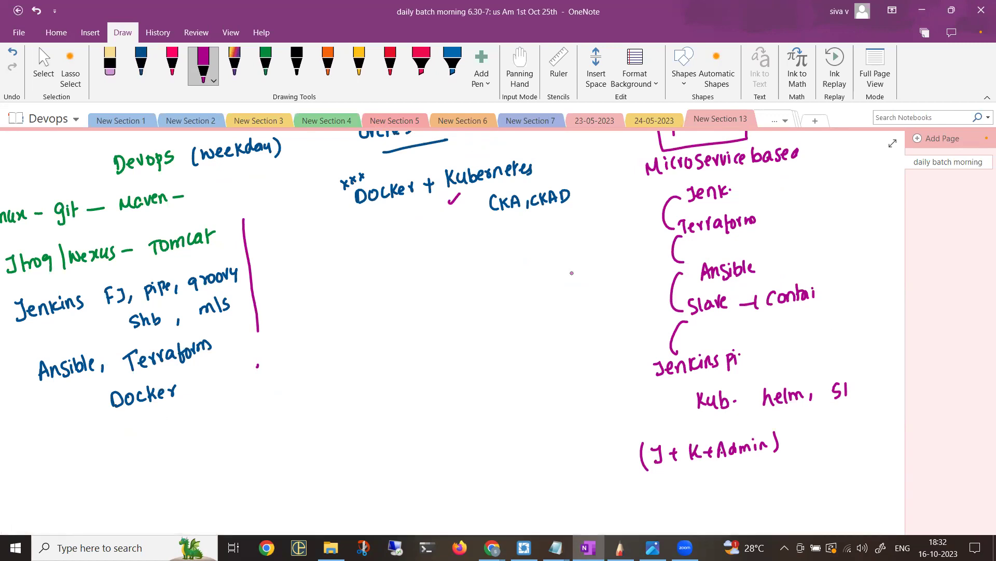
pyautogui.moveTo(728, 486); pyautogui.dragTo(760, 504)
pyautogui.moveTo(721, 492); pyautogui.dragTo(716, 508)
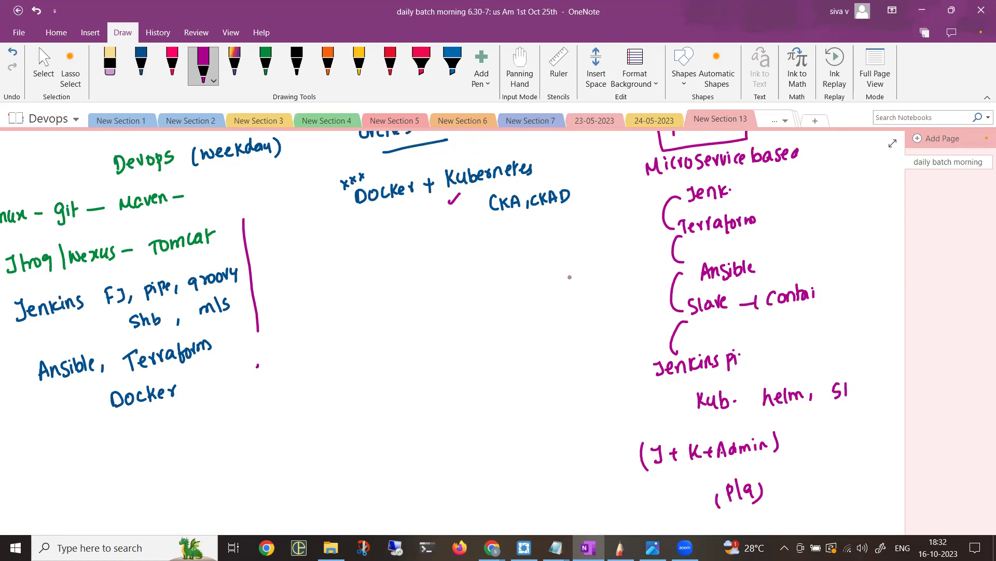
pyautogui.press('Escape')
pyautogui.scroll(-5, 569, 311)
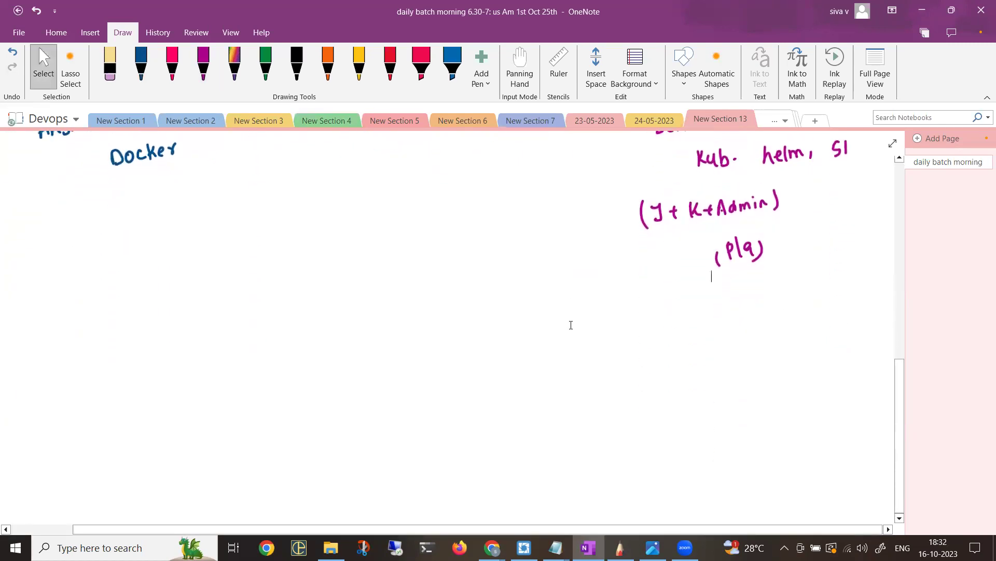
# In green ink, write an arrow leading to an underlined 'current' below the outline
pyautogui.click(266, 64)
pyautogui.moveTo(95, 255)
pyautogui.mouseDown()
pyautogui.moveTo(85, 270)
pyautogui.moveTo(126, 270)
pyautogui.mouseUp()
pyautogui.moveTo(139, 264); pyautogui.dragTo(171, 268)
pyautogui.moveTo(191, 253)
pyautogui.mouseDown()
pyautogui.moveTo(187, 264)
pyautogui.moveTo(219, 253)
pyautogui.mouseUp()
pyautogui.moveTo(220, 260)
pyautogui.mouseDown()
pyautogui.moveTo(226, 252)
pyautogui.moveTo(234, 262)
pyautogui.mouseUp()
pyautogui.moveTo(238, 262); pyautogui.dragTo(252, 261)
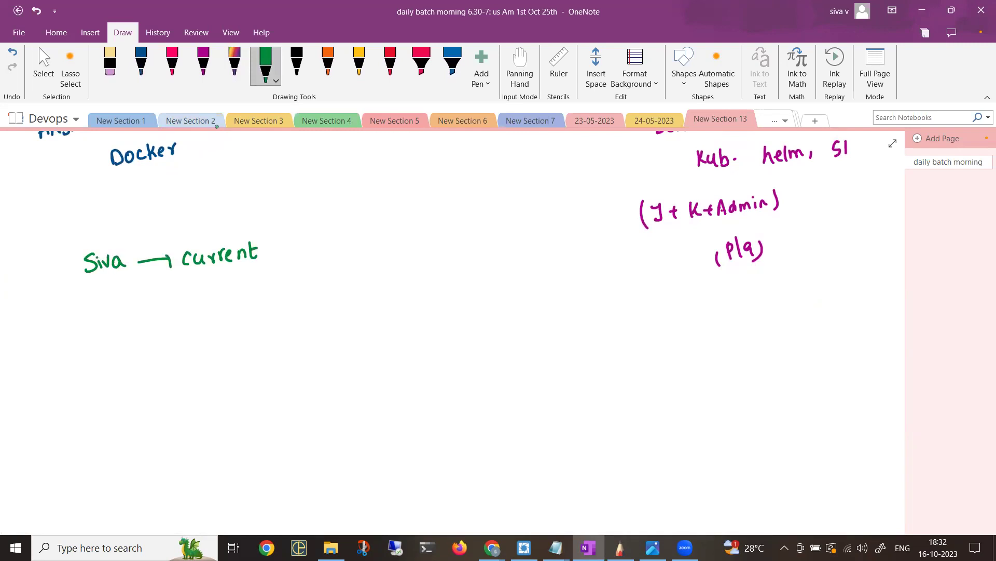
pyautogui.moveTo(196, 281); pyautogui.dragTo(252, 269)
# Write '(faced) x' and 'day to day oper' beneath 'current'
pyautogui.moveTo(194, 302)
pyautogui.mouseDown()
pyautogui.moveTo(205, 325)
pyautogui.moveTo(241, 316)
pyautogui.mouseUp()
pyautogui.moveTo(248, 294); pyautogui.dragTo(250, 324)
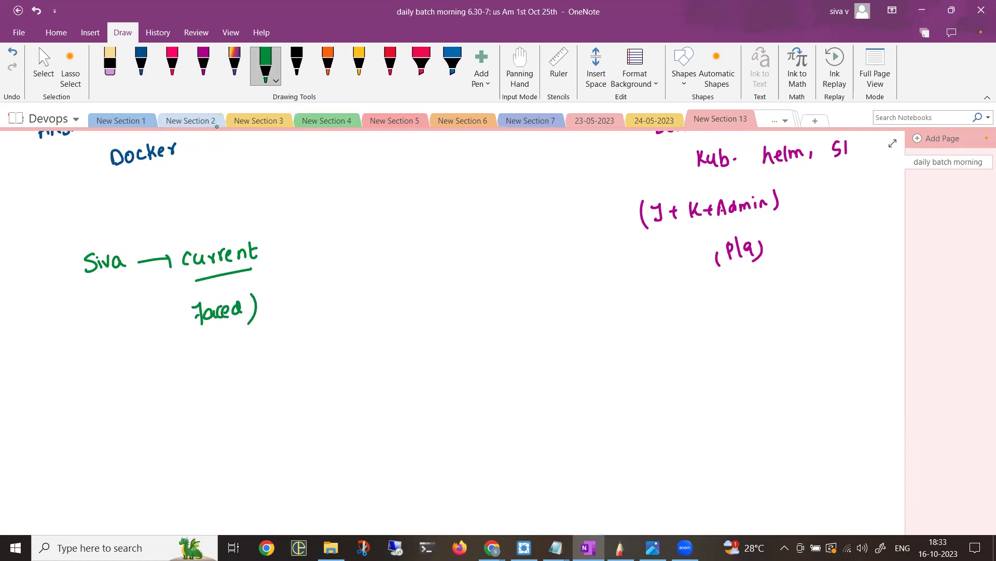
pyautogui.moveTo(179, 309); pyautogui.dragTo(183, 336)
pyautogui.moveTo(276, 302)
pyautogui.mouseDown()
pyautogui.moveTo(286, 311)
pyautogui.moveTo(279, 318)
pyautogui.mouseUp()
pyautogui.moveTo(204, 366)
pyautogui.mouseDown()
pyautogui.moveTo(204, 378)
pyautogui.moveTo(232, 373)
pyautogui.moveTo(270, 345)
pyautogui.moveTo(287, 372)
pyautogui.mouseUp()
pyautogui.moveTo(310, 349)
pyautogui.mouseDown()
pyautogui.moveTo(308, 361)
pyautogui.moveTo(317, 355)
pyautogui.mouseUp()
pyautogui.moveTo(318, 348)
pyautogui.mouseDown()
pyautogui.moveTo(334, 357)
pyautogui.moveTo(342, 343)
pyautogui.mouseUp()
# Add '(Productions)' below the operations line and '(methods)' right of 'current'
pyautogui.moveTo(208, 419)
pyautogui.mouseDown()
pyautogui.moveTo(210, 438)
pyautogui.moveTo(227, 423)
pyautogui.moveTo(231, 433)
pyautogui.moveTo(238, 413)
pyautogui.mouseUp()
pyautogui.moveTo(242, 420); pyautogui.dragTo(266, 428)
pyautogui.moveTo(273, 417); pyautogui.dragTo(293, 425)
pyautogui.moveTo(304, 403); pyautogui.dragTo(305, 425)
pyautogui.moveTo(201, 424); pyautogui.dragTo(196, 445)
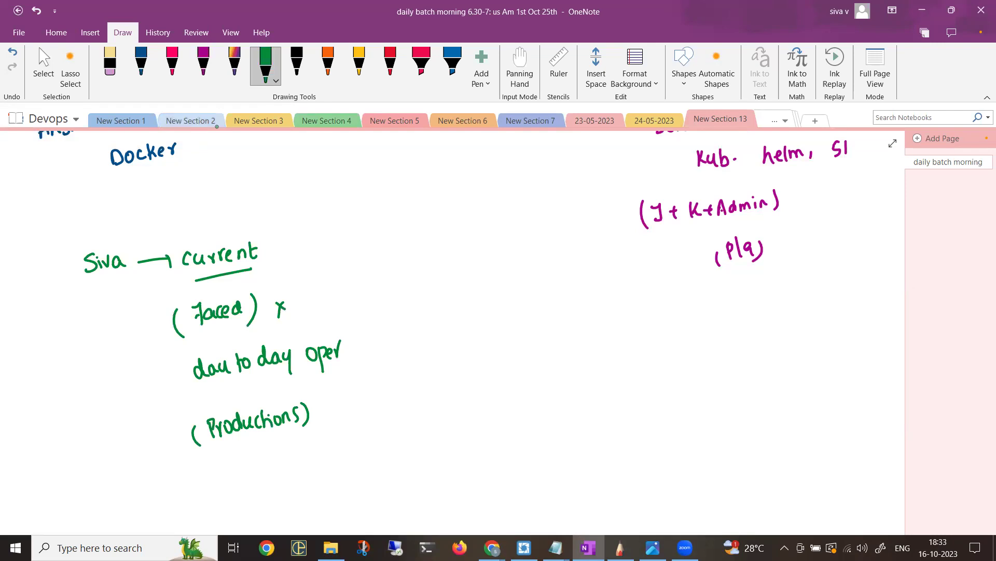
pyautogui.moveTo(364, 259)
pyautogui.mouseDown()
pyautogui.moveTo(398, 234)
pyautogui.moveTo(410, 250)
pyautogui.moveTo(426, 237)
pyautogui.moveTo(442, 252)
pyautogui.moveTo(356, 270)
pyautogui.mouseUp()
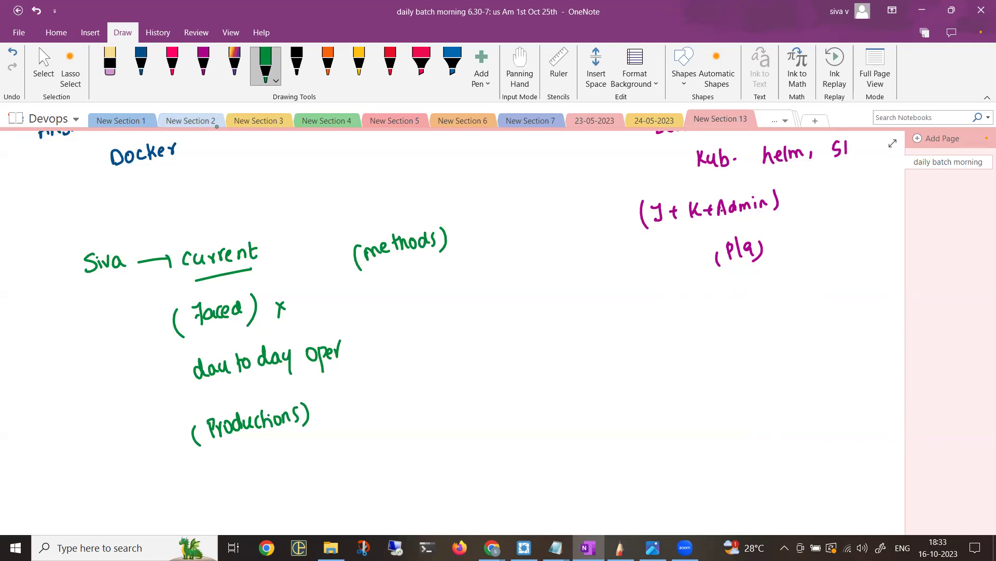
# Outline the Projects branch with a thick blue stroke
pyautogui.click(43, 63)
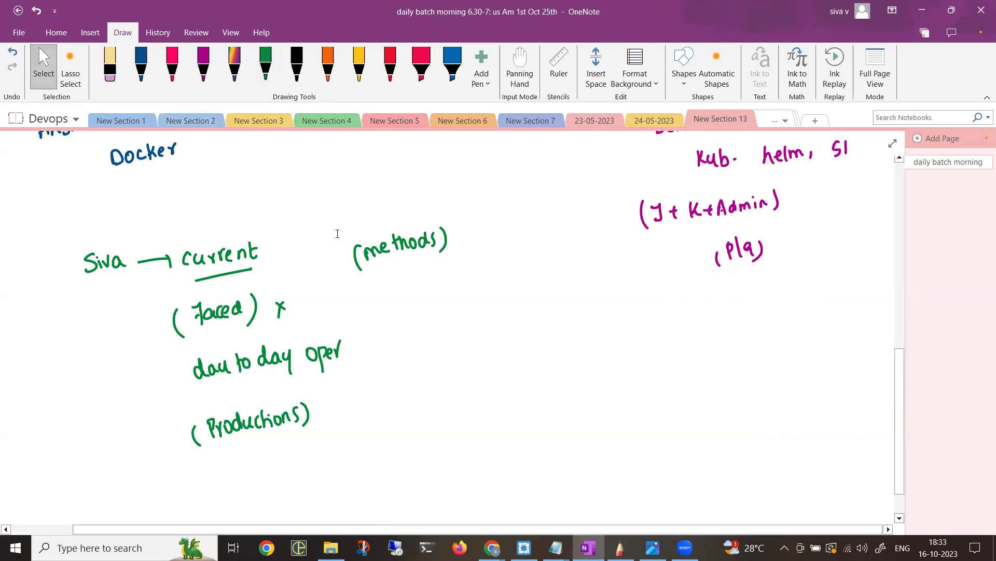
pyautogui.click(350, 278)
pyautogui.scroll(2, 372, 268)
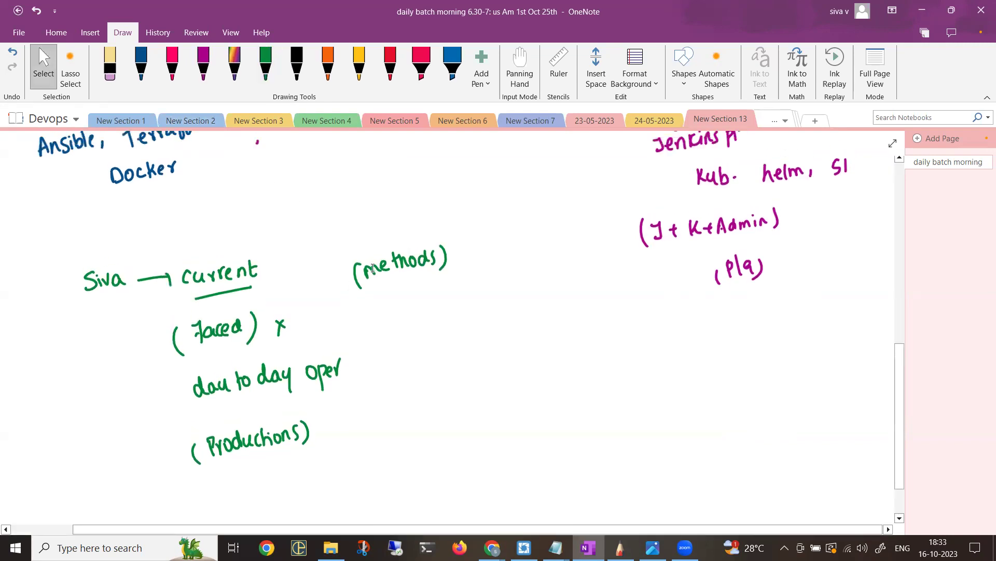
pyautogui.scroll(3, 372, 268)
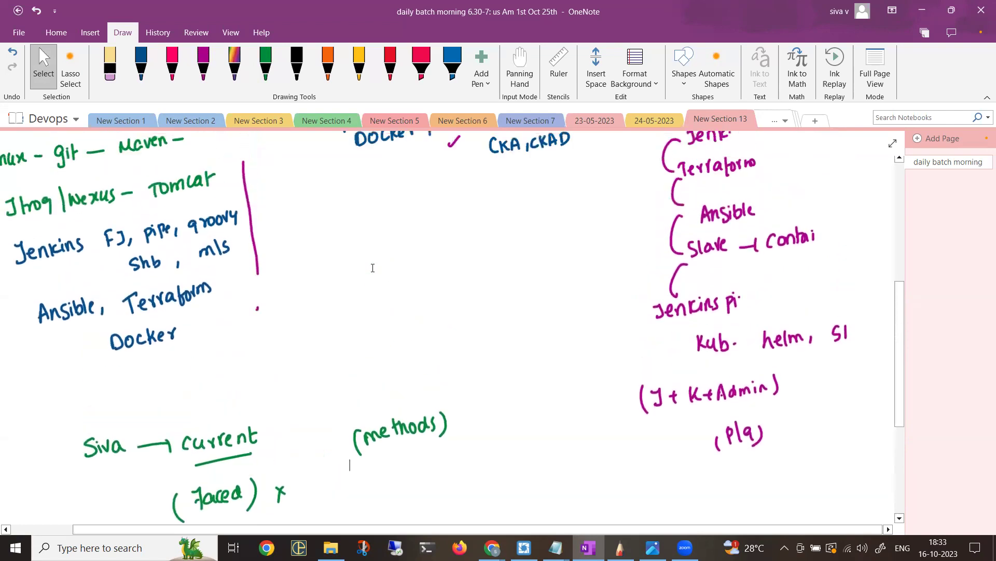
pyautogui.scroll(3, 373, 268)
pyautogui.scroll(1, 372, 268)
pyautogui.scroll(1, 372, 268)
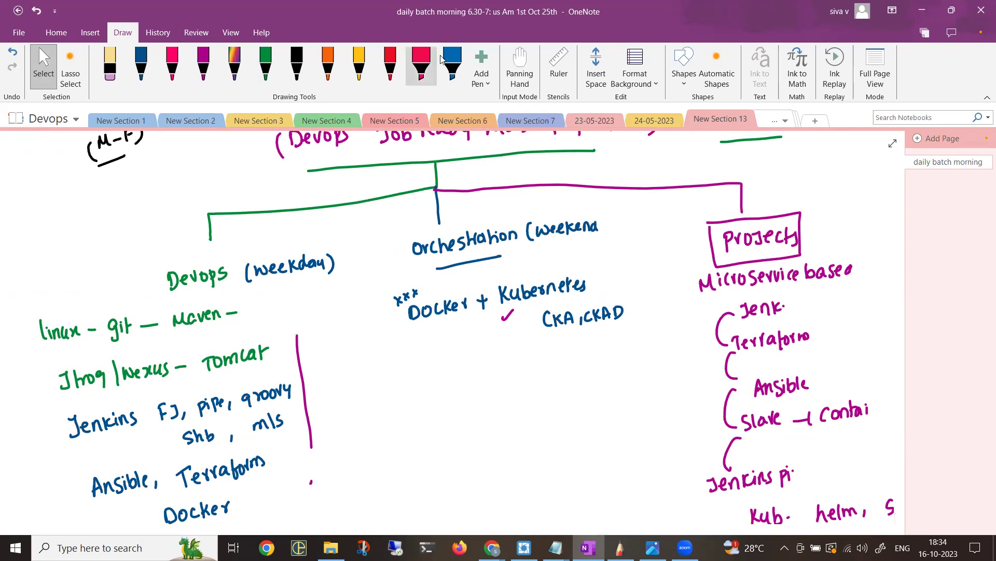
pyautogui.click(452, 66)
pyautogui.moveTo(688, 215)
pyautogui.mouseDown()
pyautogui.moveTo(826, 194)
pyautogui.moveTo(826, 273)
pyautogui.moveTo(720, 282)
pyautogui.moveTo(682, 231)
pyautogui.moveTo(686, 215)
pyautogui.mouseUp()
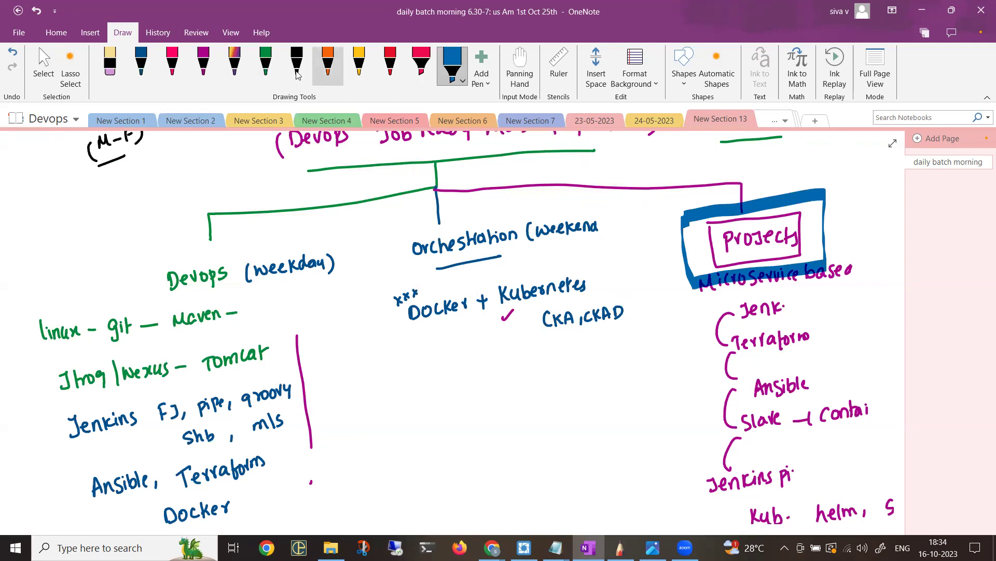
# Underline the program title with a thick blue stroke
pyautogui.click(203, 67)
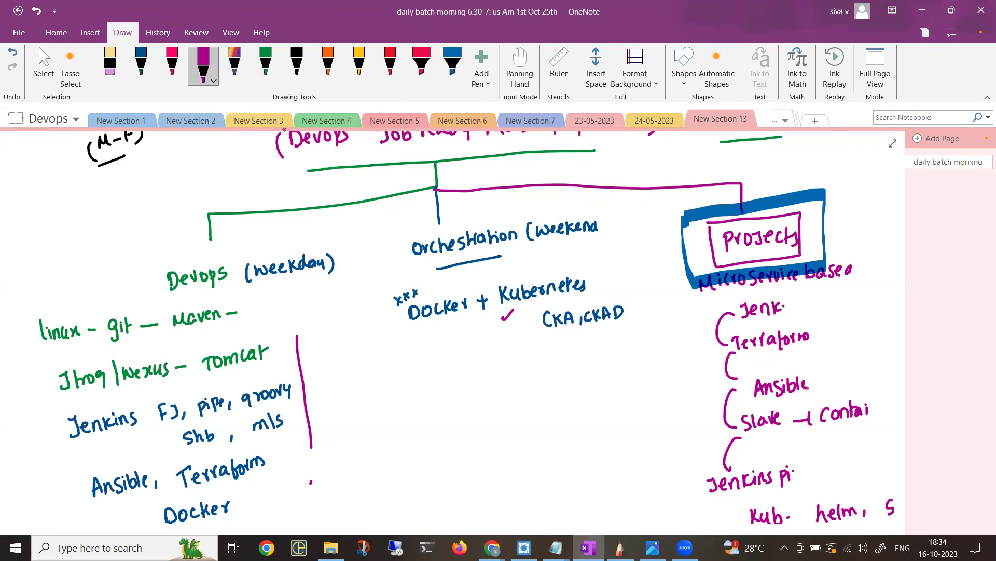
pyautogui.click(44, 66)
pyautogui.scroll(1, 303, 243)
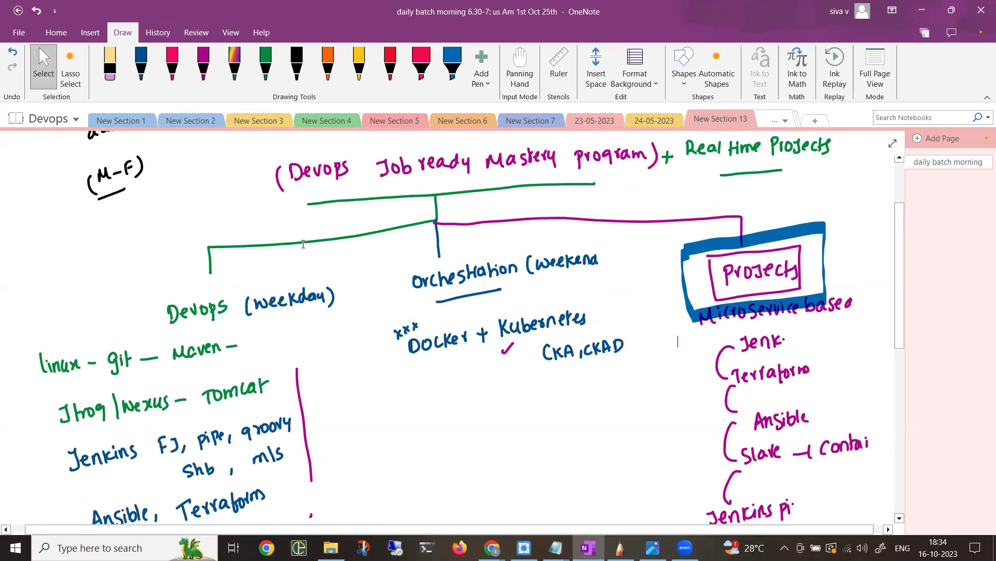
pyautogui.click(452, 66)
pyautogui.moveTo(267, 203); pyautogui.dragTo(674, 179)
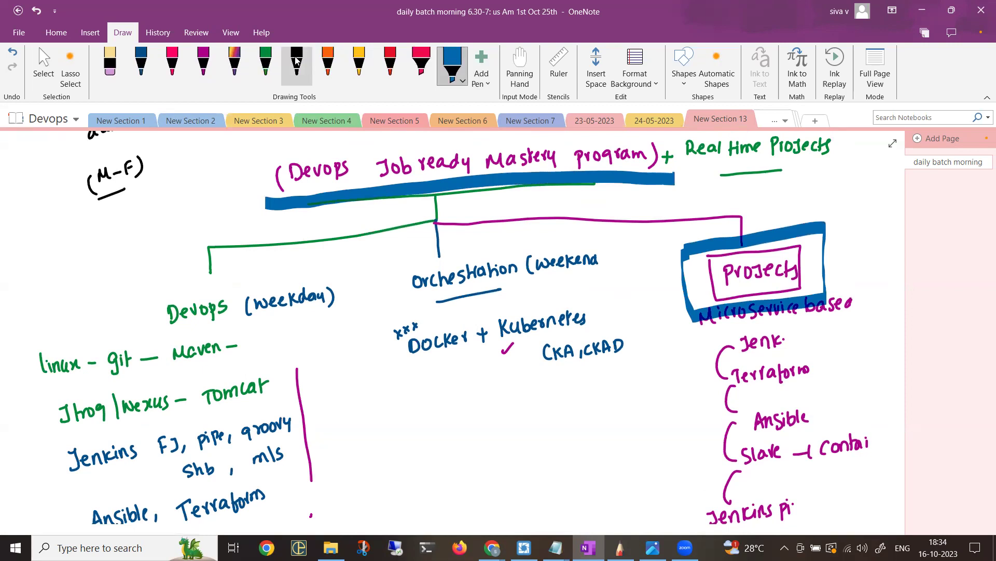
# Write '(4 months)' in purple beneath (M-F), then stop inking
pyautogui.click(204, 65)
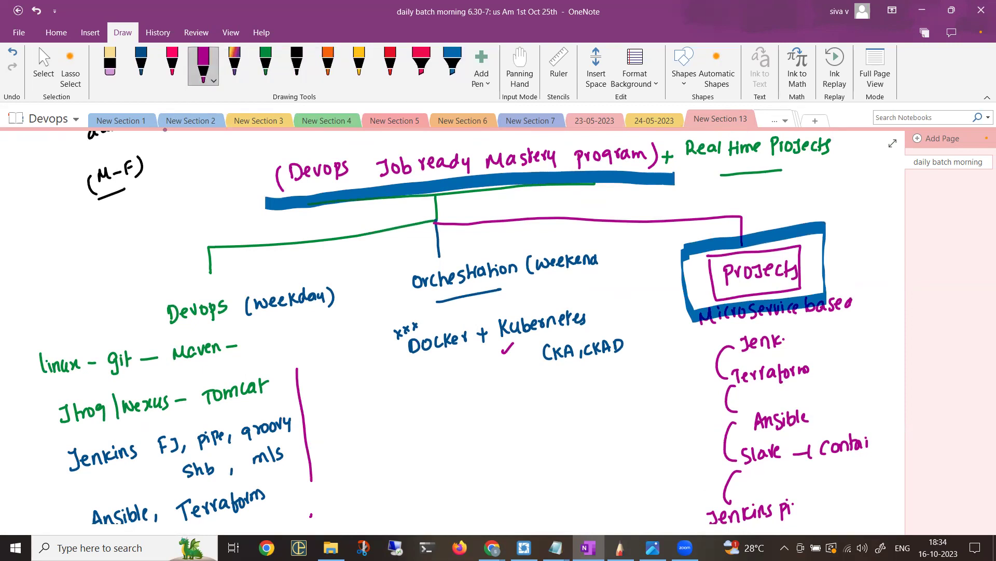
pyautogui.moveTo(116, 205)
pyautogui.mouseDown()
pyautogui.moveTo(125, 224)
pyautogui.moveTo(154, 204)
pyautogui.moveTo(178, 206)
pyautogui.mouseUp()
pyautogui.moveTo(183, 188); pyautogui.dragTo(201, 209)
pyautogui.moveTo(106, 207); pyautogui.dragTo(108, 229)
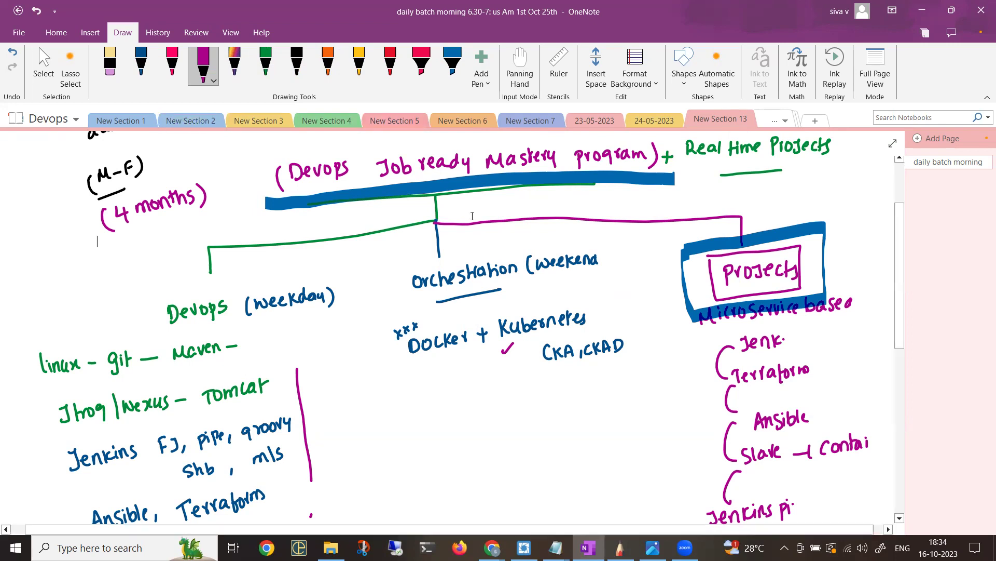
pyautogui.press('Escape')
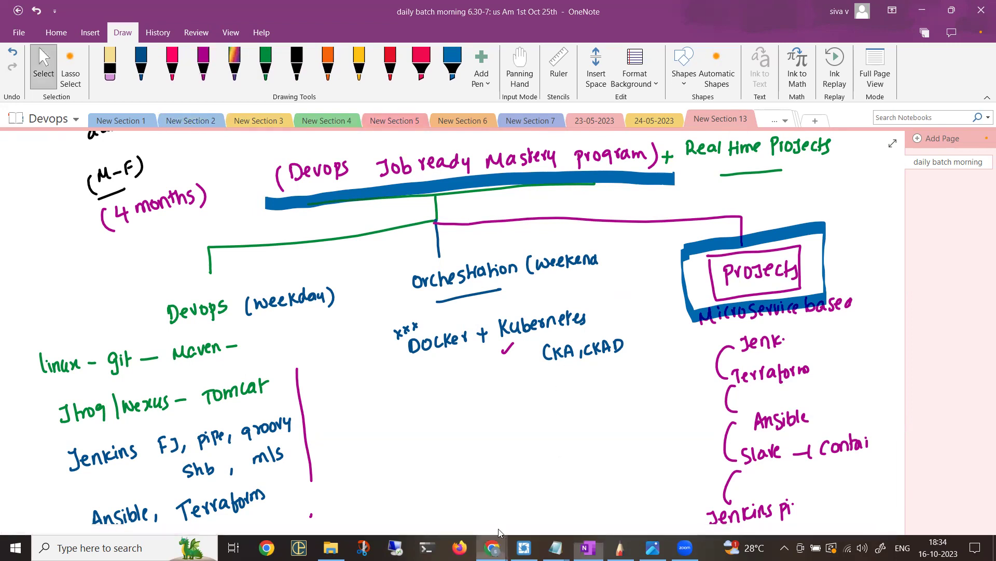
# Open the -2023-Complete document at 'Real Time Devops Projects with Microservices Architecture'
pyautogui.moveTo(492, 548)
pyautogui.click(424, 486)
pyautogui.click(385, 9)
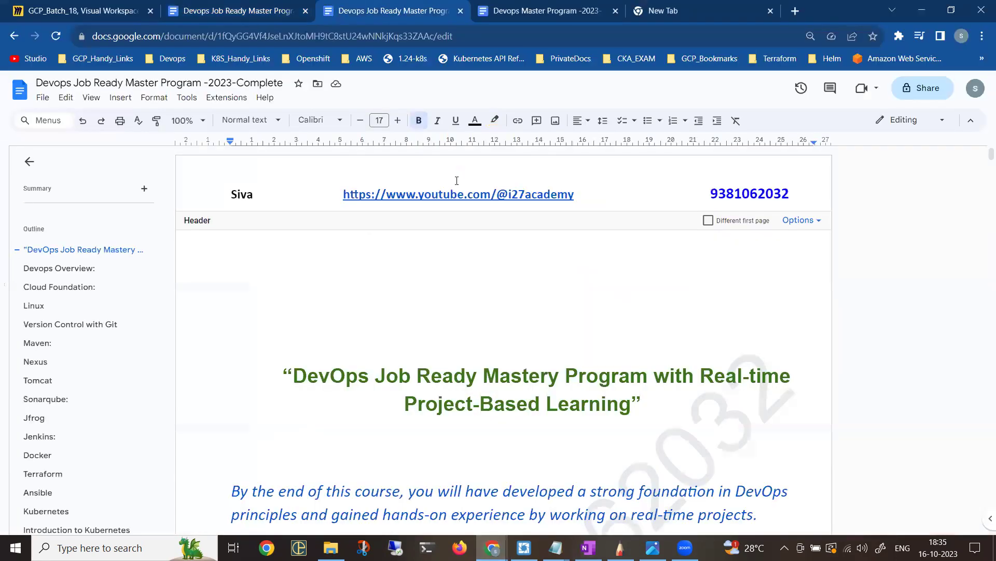
pyautogui.scroll(-3, 32, 358)
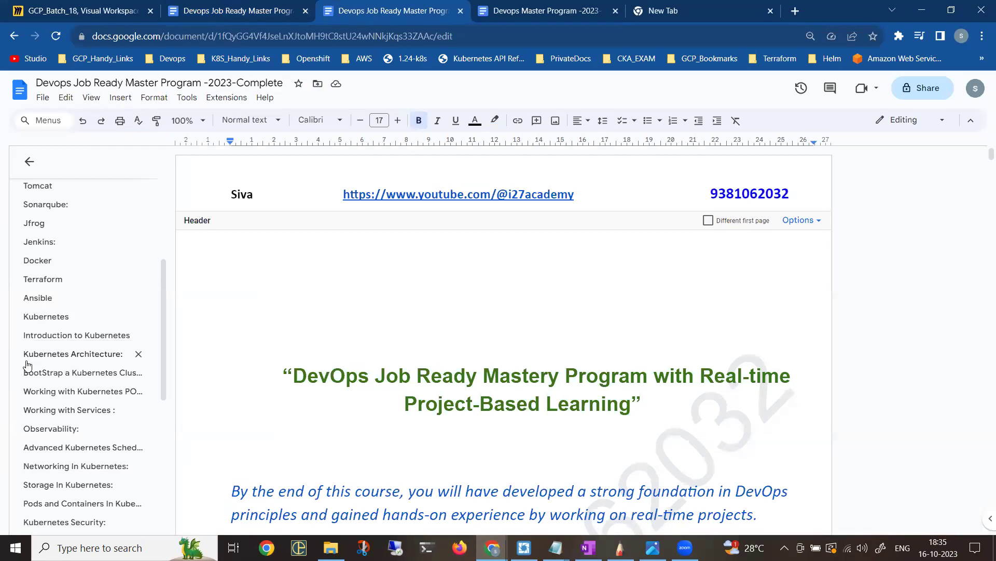
pyautogui.scroll(-3, 31, 366)
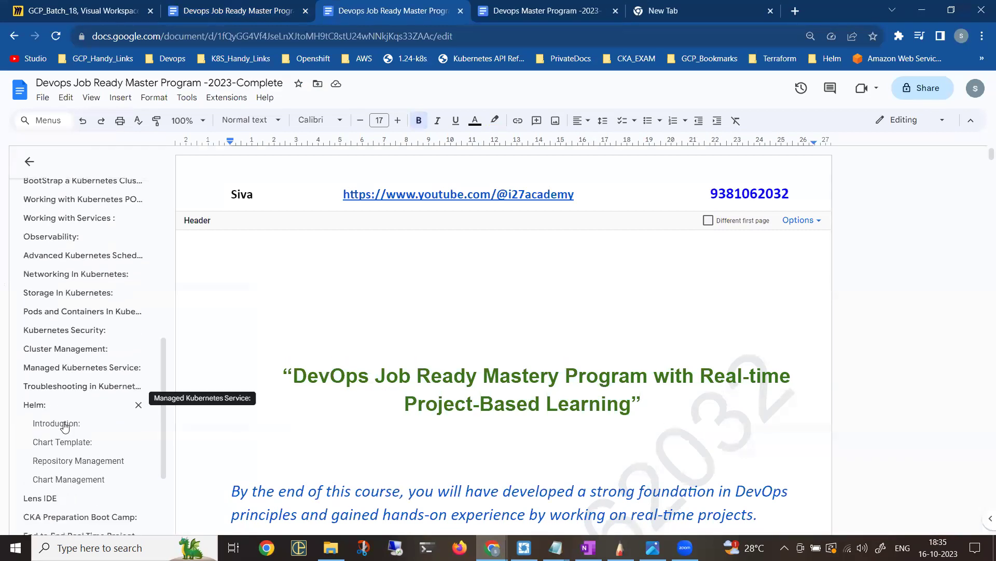
pyautogui.scroll(-2, 64, 437)
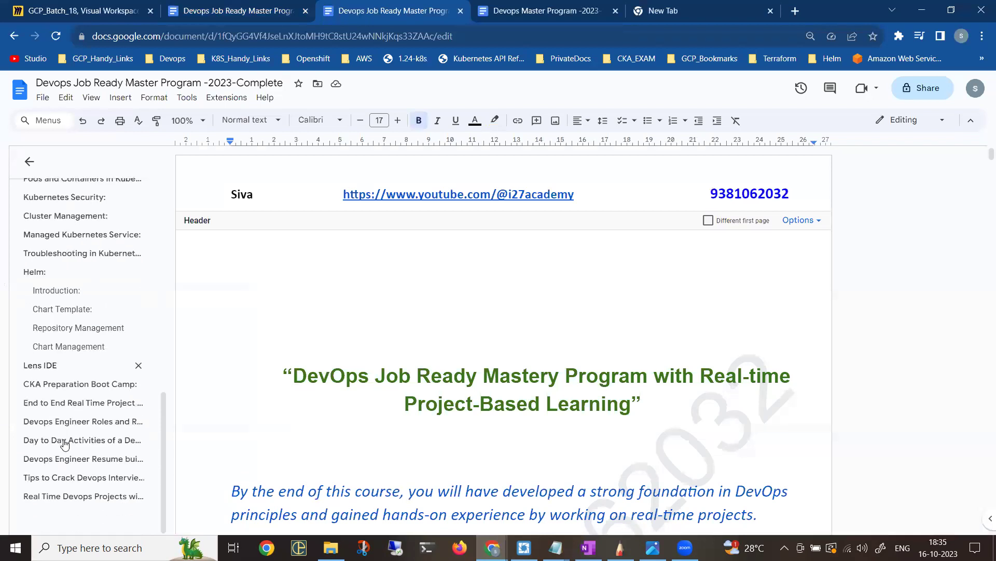
pyautogui.click(68, 501)
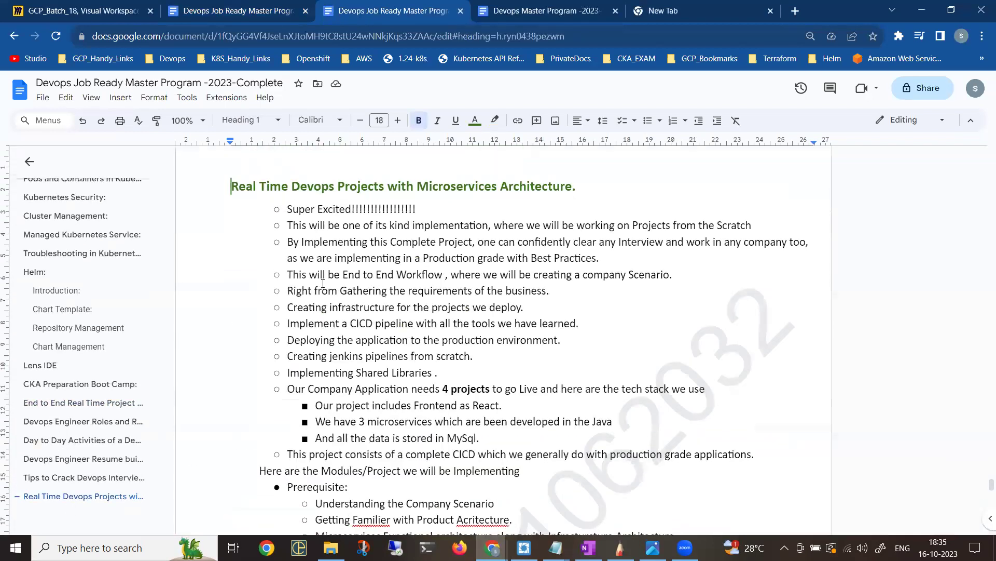
pyautogui.scroll(-3, 329, 288)
pyautogui.scroll(-3, 335, 280)
pyautogui.scroll(-3, 343, 273)
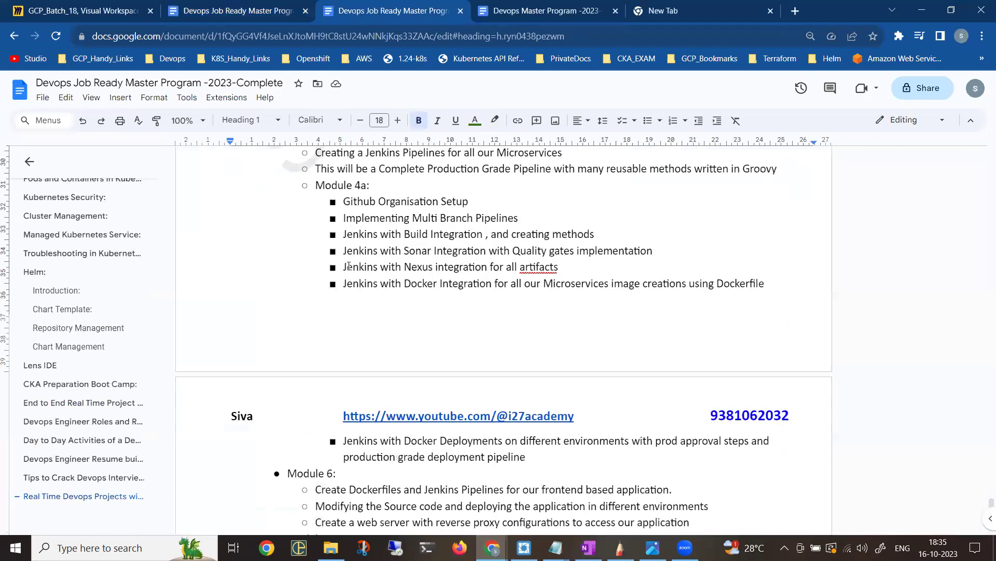
pyautogui.scroll(-3, 348, 267)
pyautogui.scroll(-1, 348, 266)
pyautogui.scroll(-5, 376, 275)
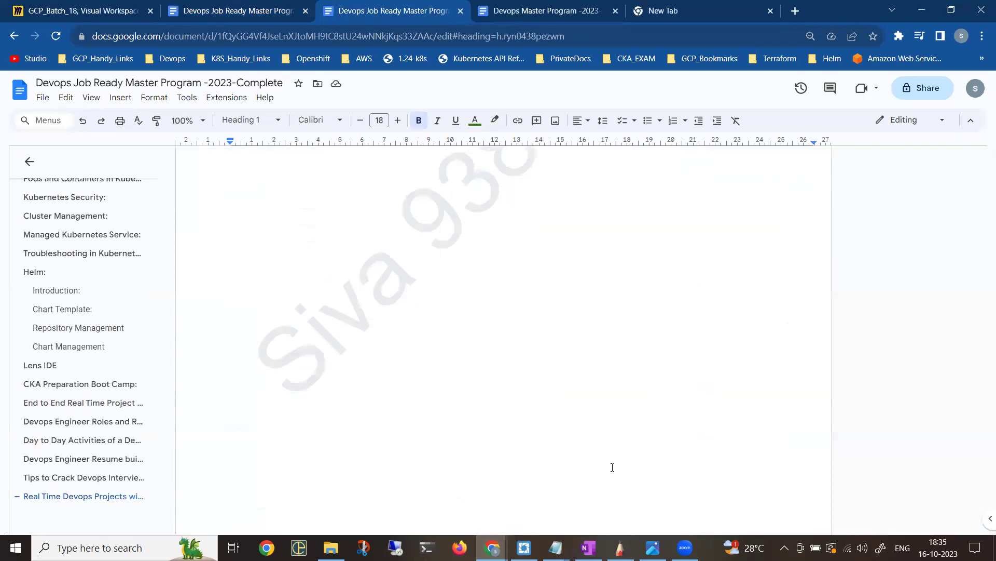
# Revisit the green OneNote notes, then return to the Google Docs course outline
pyautogui.click(588, 547)
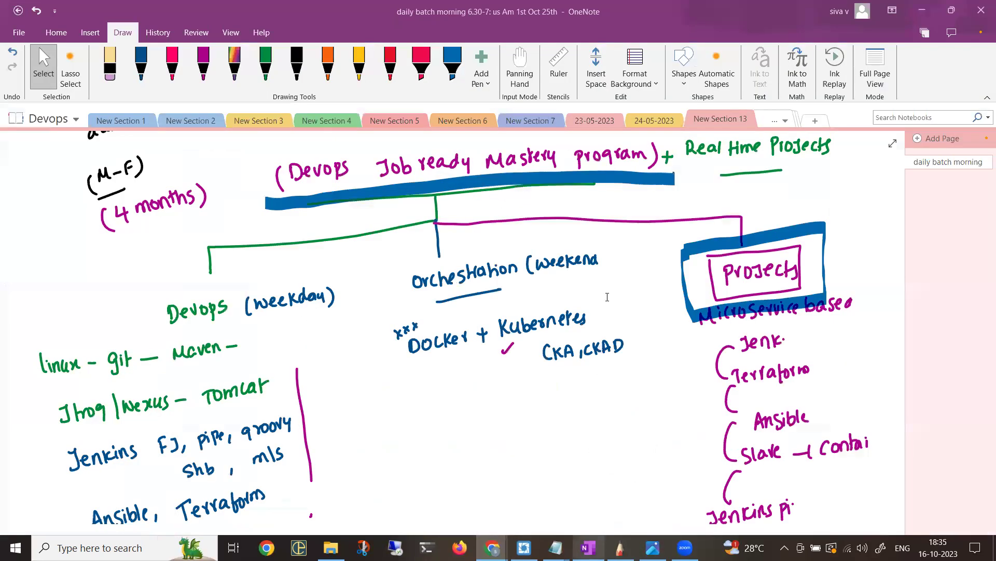
pyautogui.scroll(-3, 607, 296)
pyautogui.scroll(-1, 611, 293)
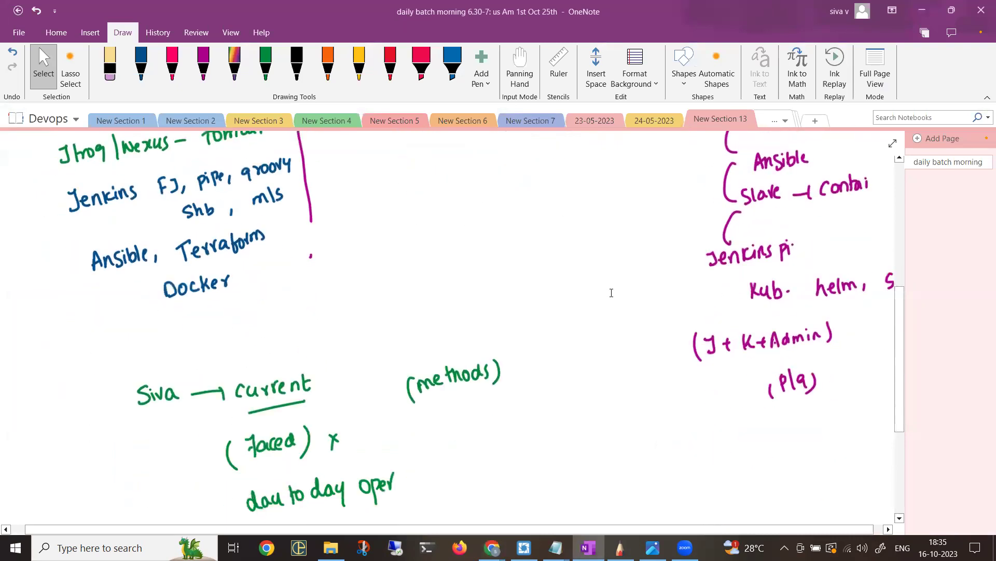
pyautogui.scroll(-1, 610, 293)
pyautogui.scroll(-1, 613, 290)
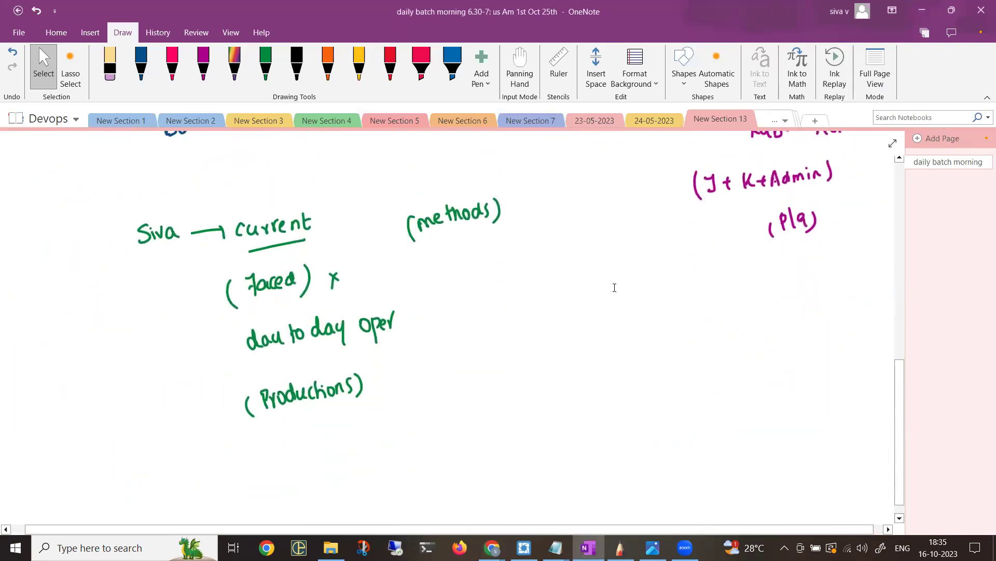
pyautogui.scroll(-2, 614, 287)
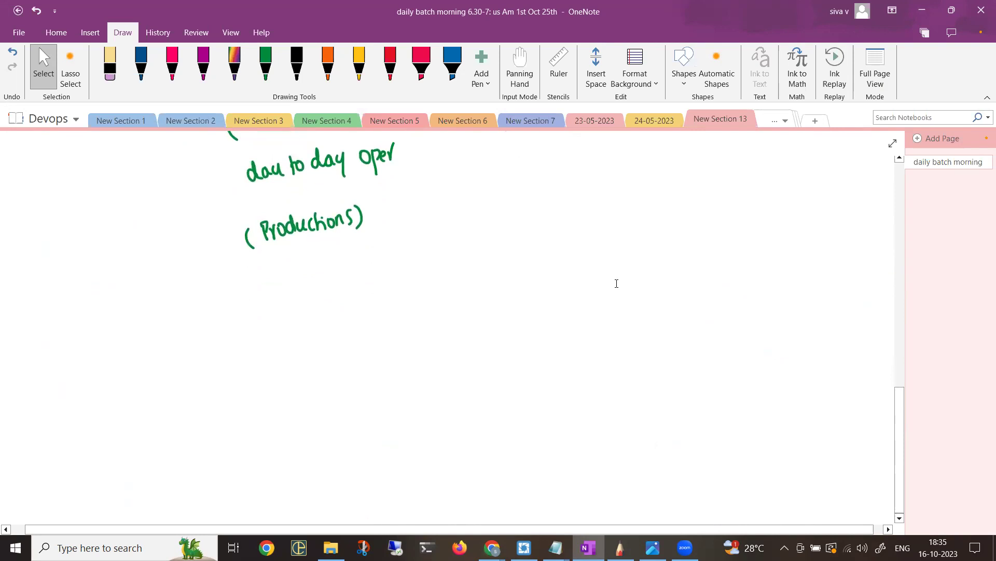
pyautogui.scroll(1, 616, 284)
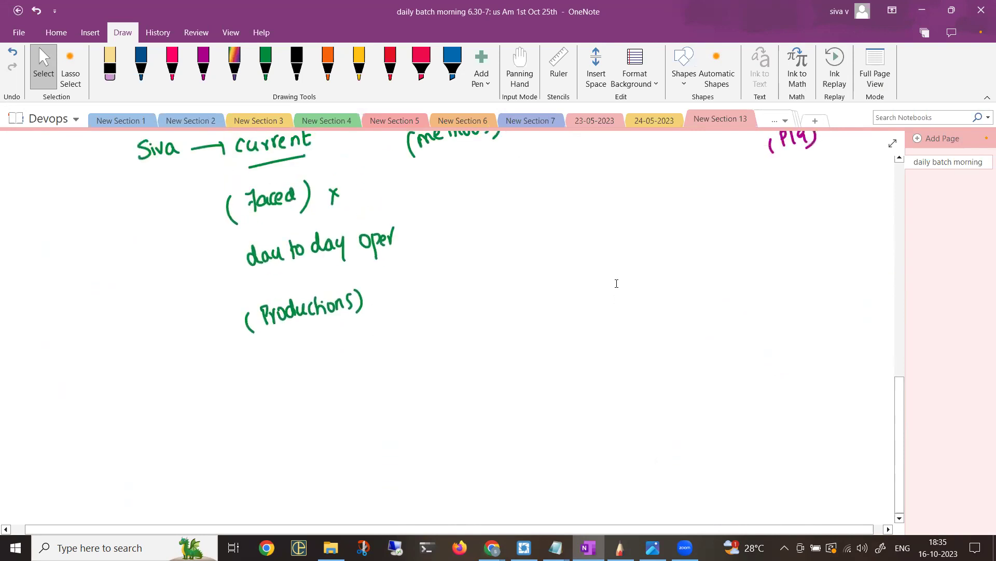
pyautogui.scroll(2, 615, 283)
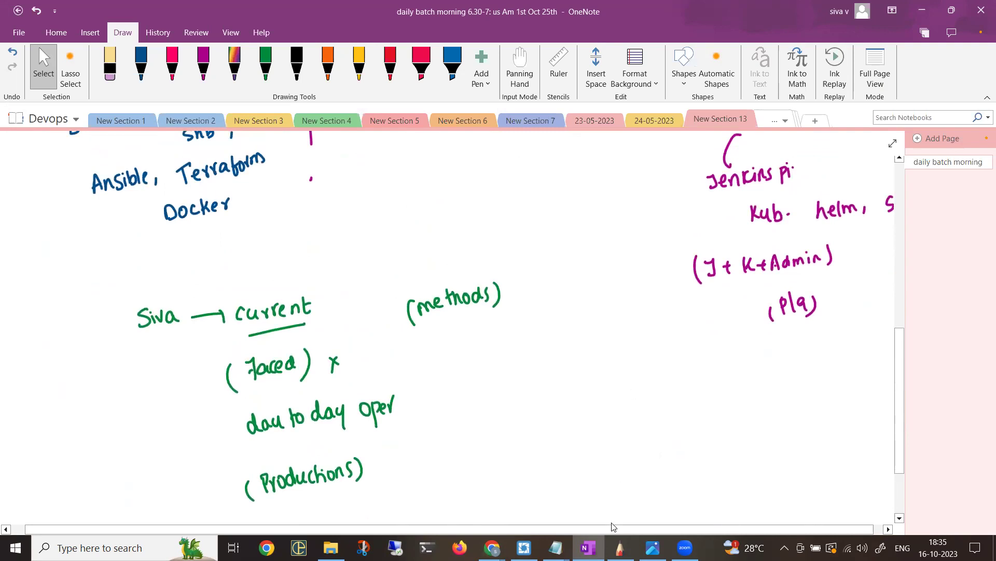
pyautogui.moveTo(492, 547)
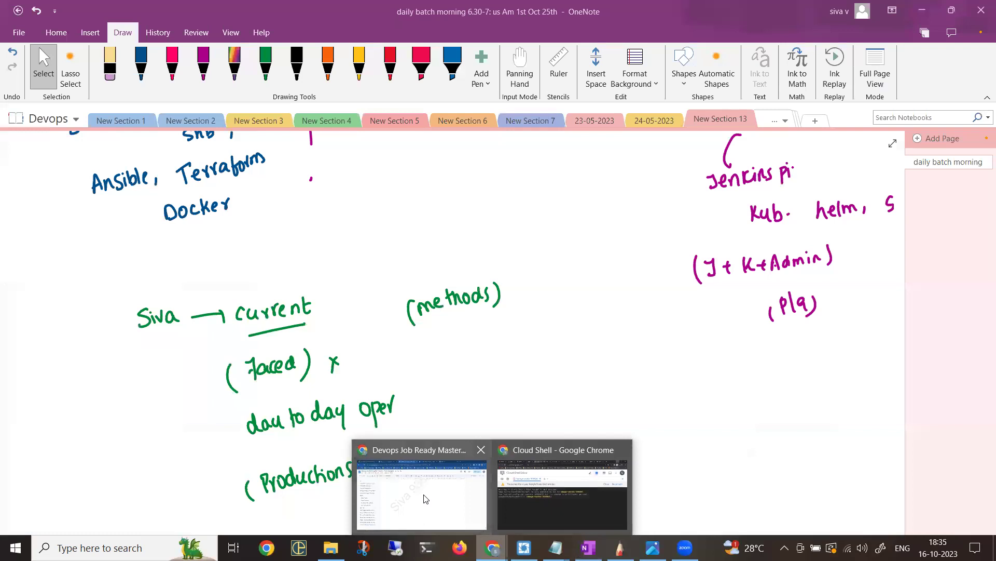
pyautogui.click(421, 490)
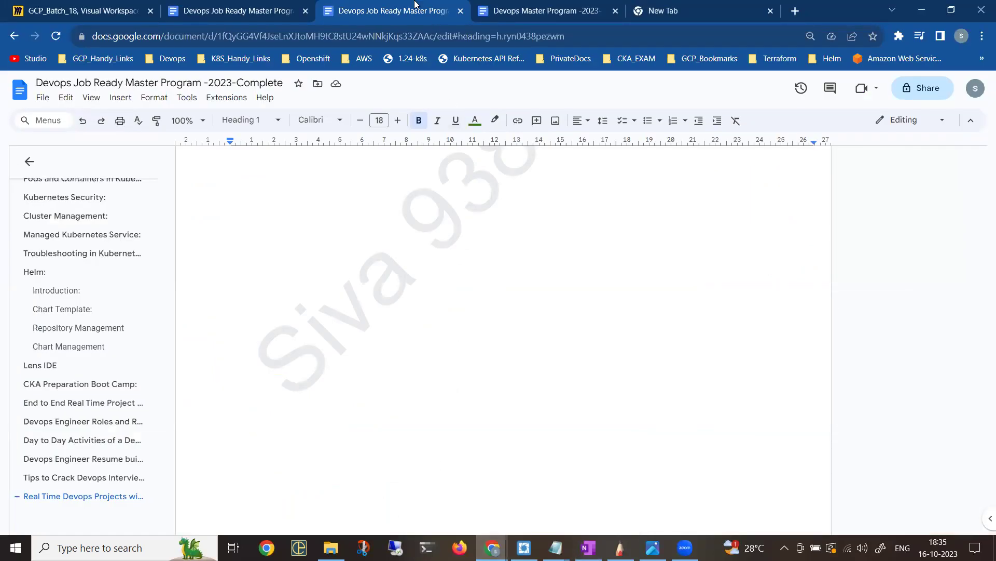
# In Meeting details, select the Zoom link, meeting ID and passcode, then clear the selection
pyautogui.click(257, 9)
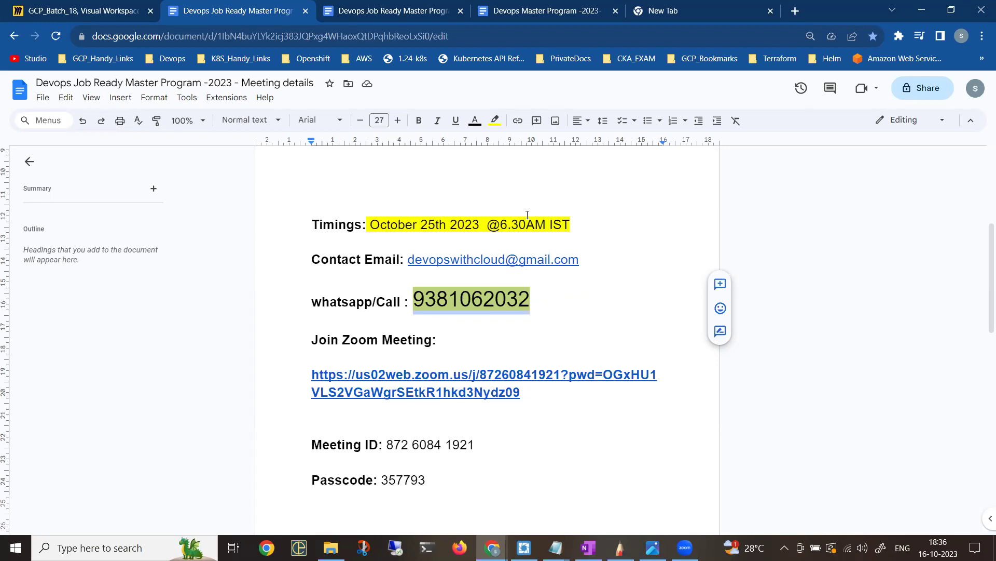
pyautogui.moveTo(479, 481); pyautogui.dragTo(310, 356)
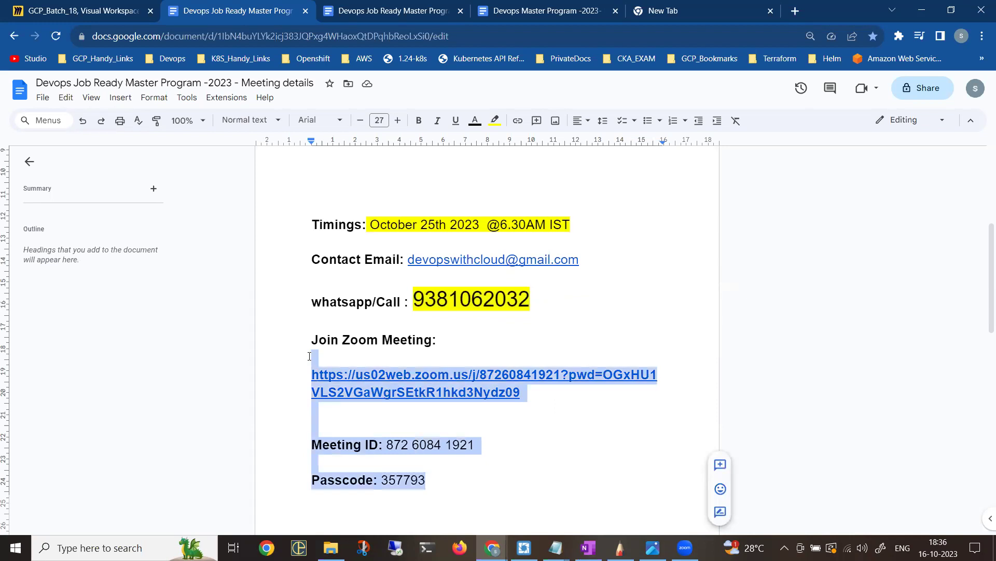
pyautogui.moveTo(310, 356); pyautogui.dragTo(306, 355)
pyautogui.doubleClick(346, 277)
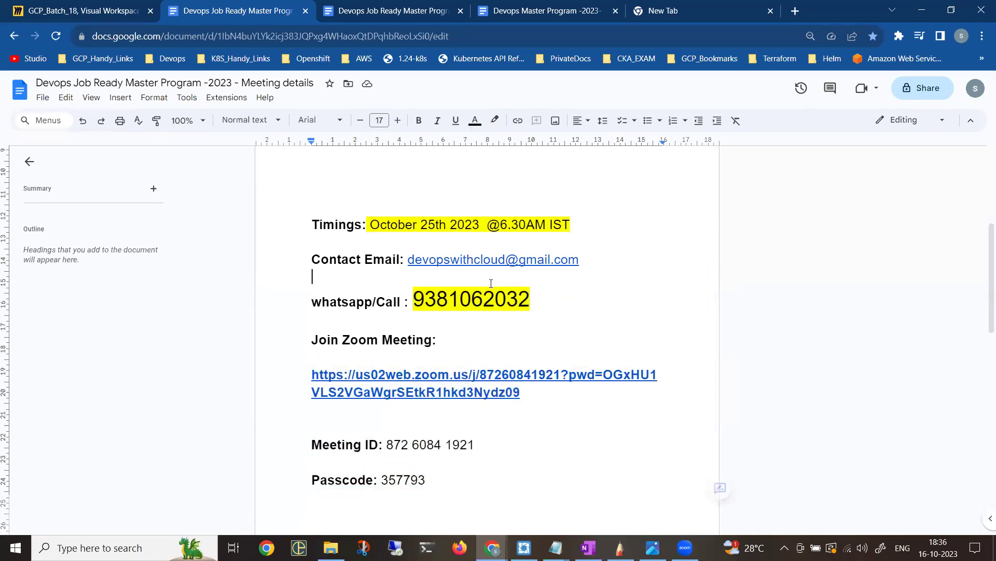